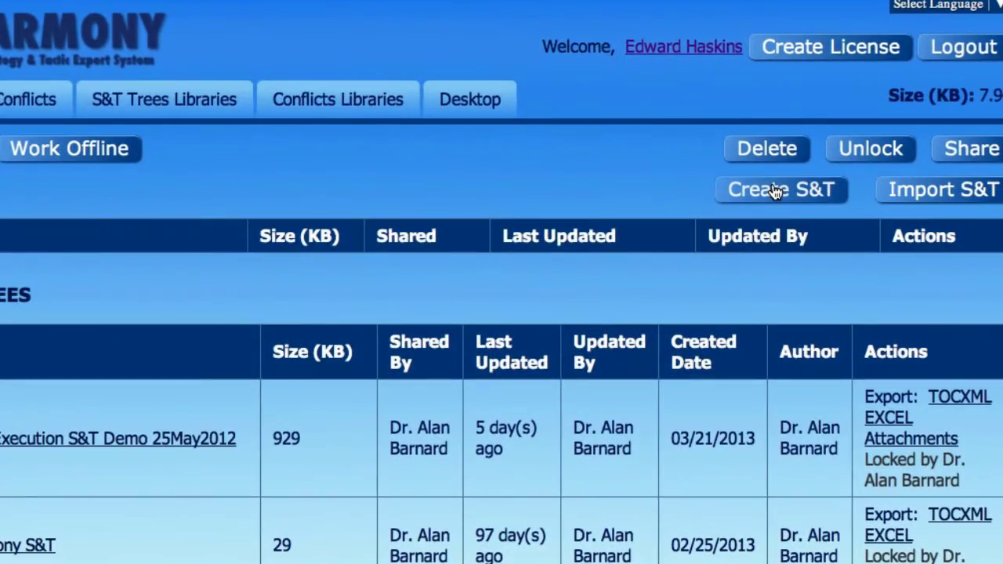
Step: Create a new S&T tree named 'CRM Implementation'
click(718, 141)
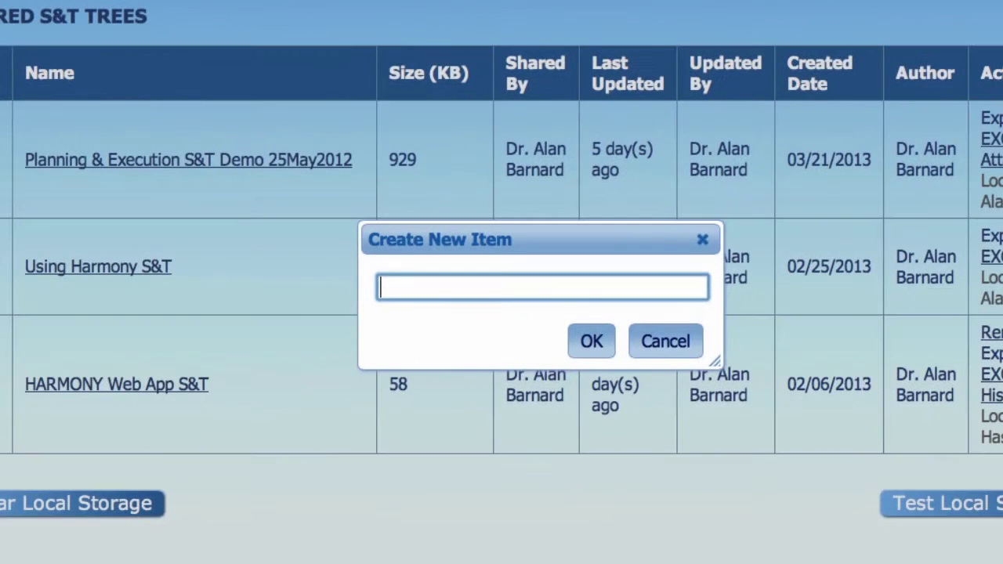
text(CRM Implementation)
click(591, 342)
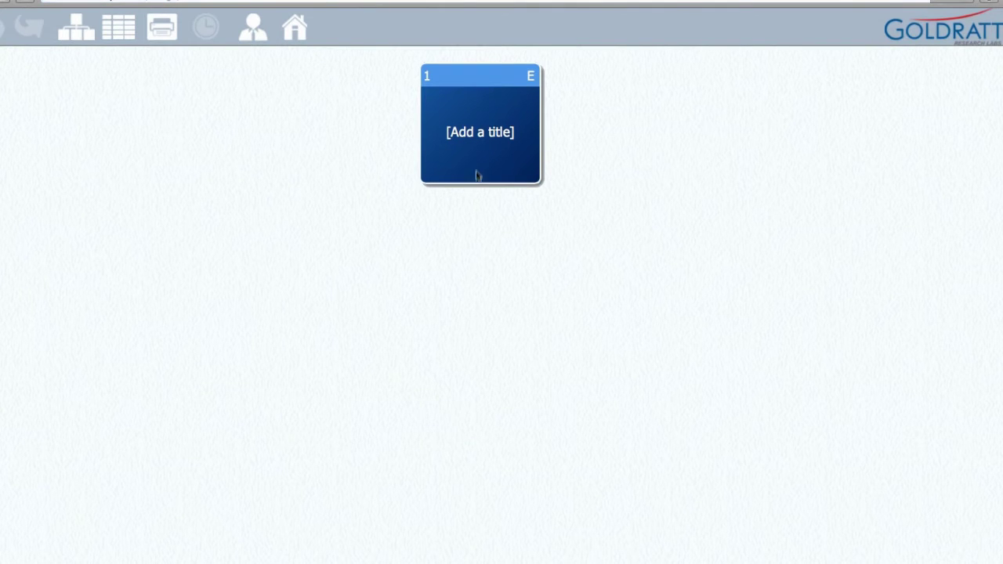
Step: Title the tree's top node 'Implement New CRM System'
click(481, 142)
text(Implement New CRM System)
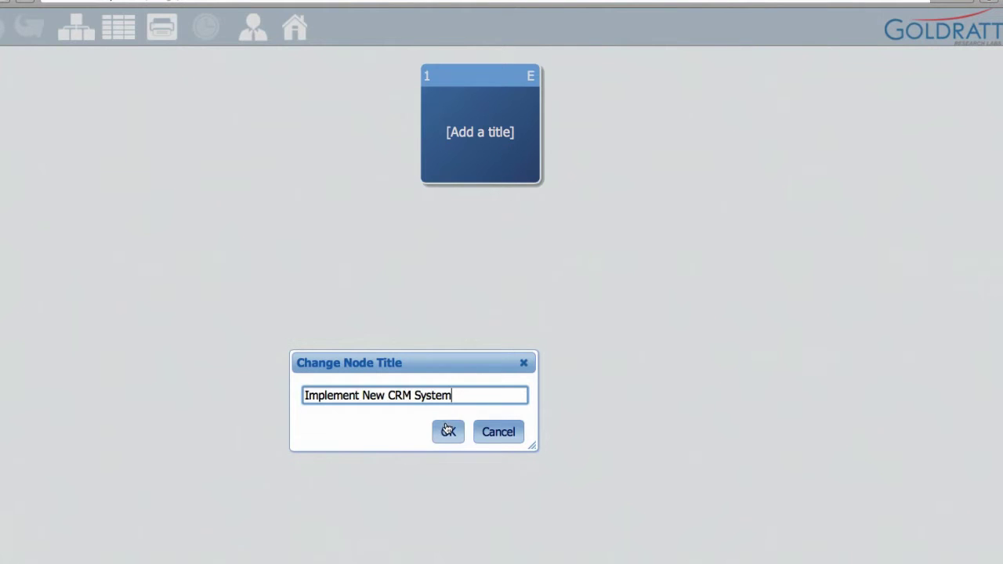
click(445, 431)
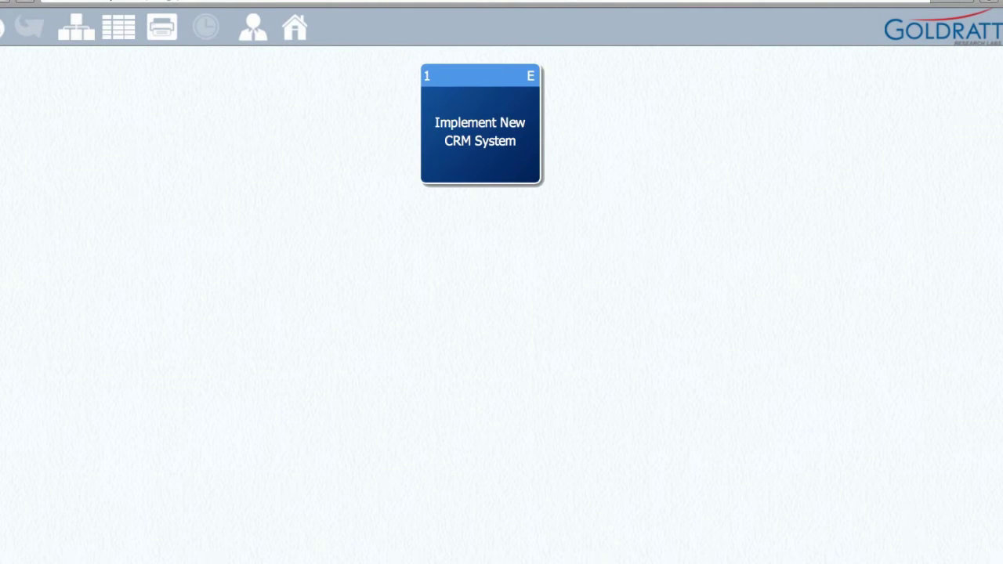
Step: Add child steps 'Install & Configure', 'Migrate Legacy Data' and a third child under the top node
click(70, 199)
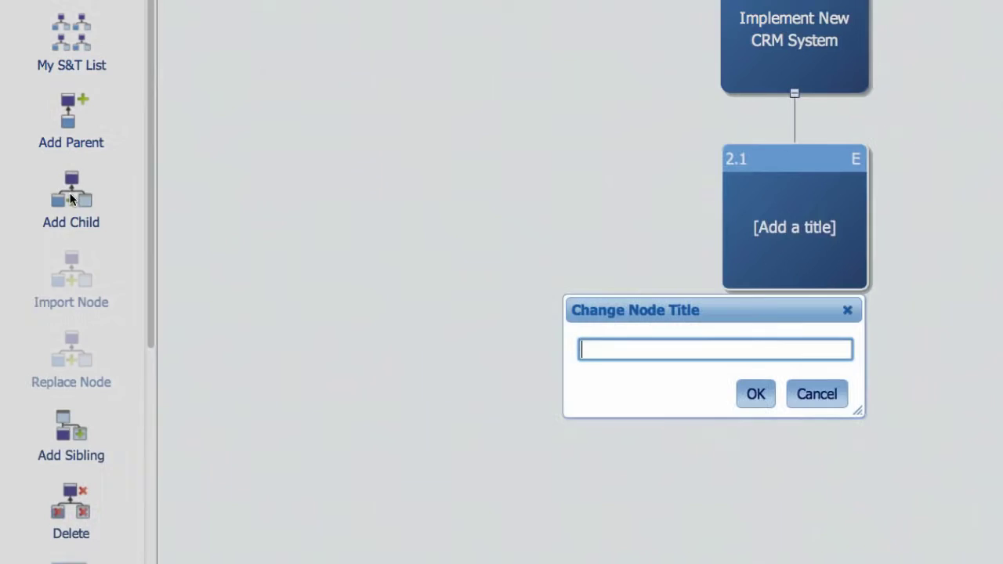
text(Install & Configure)
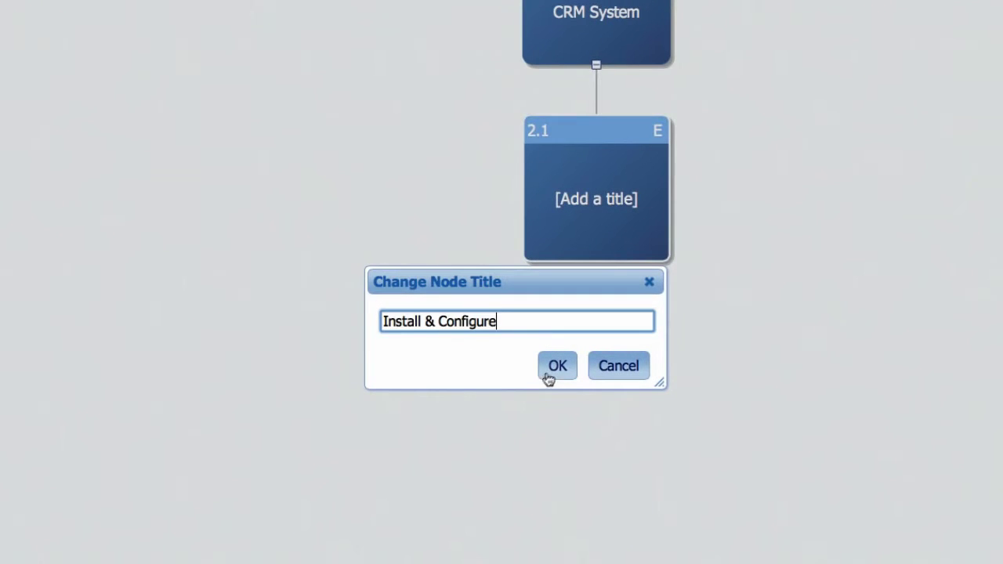
click(559, 368)
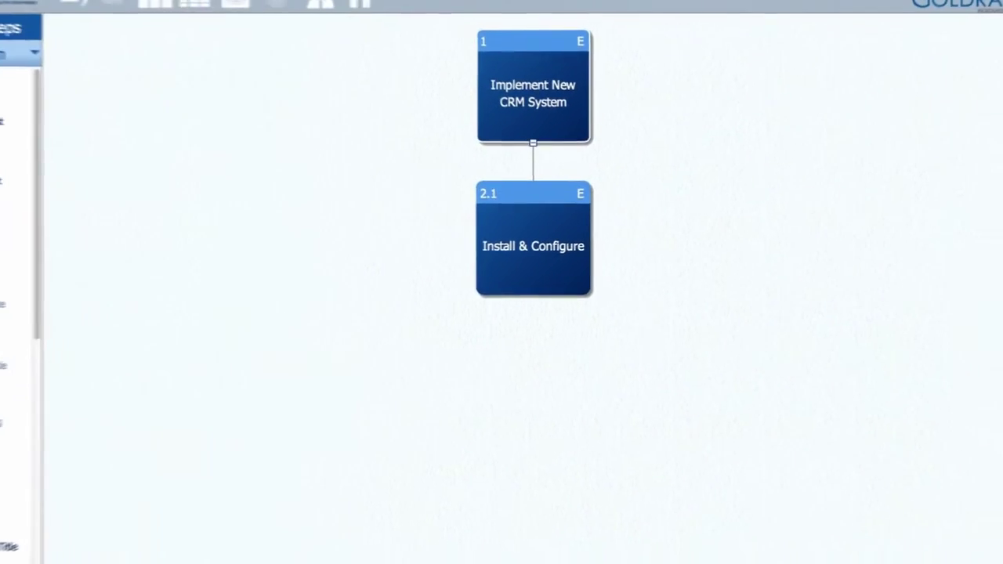
click(50, 223)
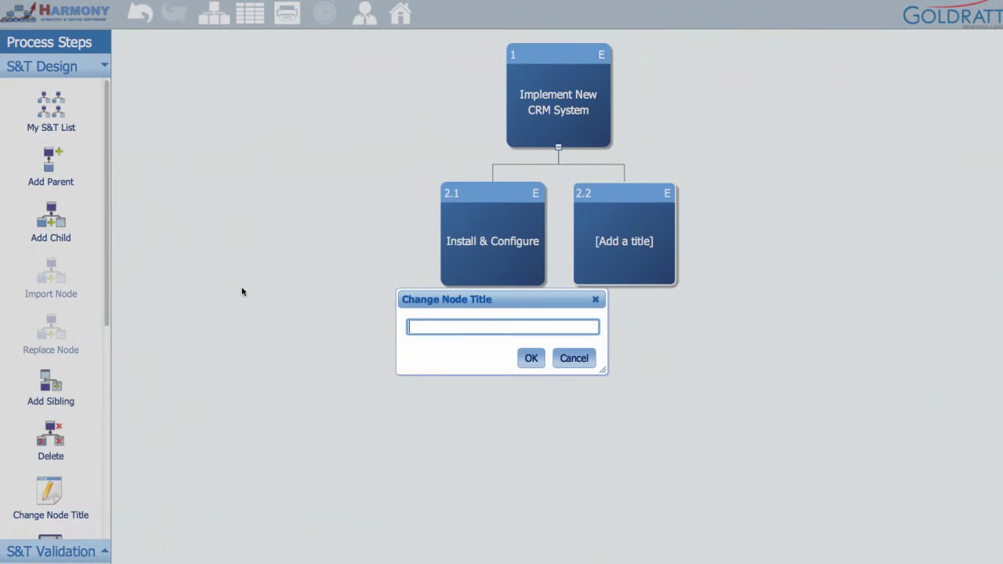
text(Migrate Legacy Data)
click(531, 358)
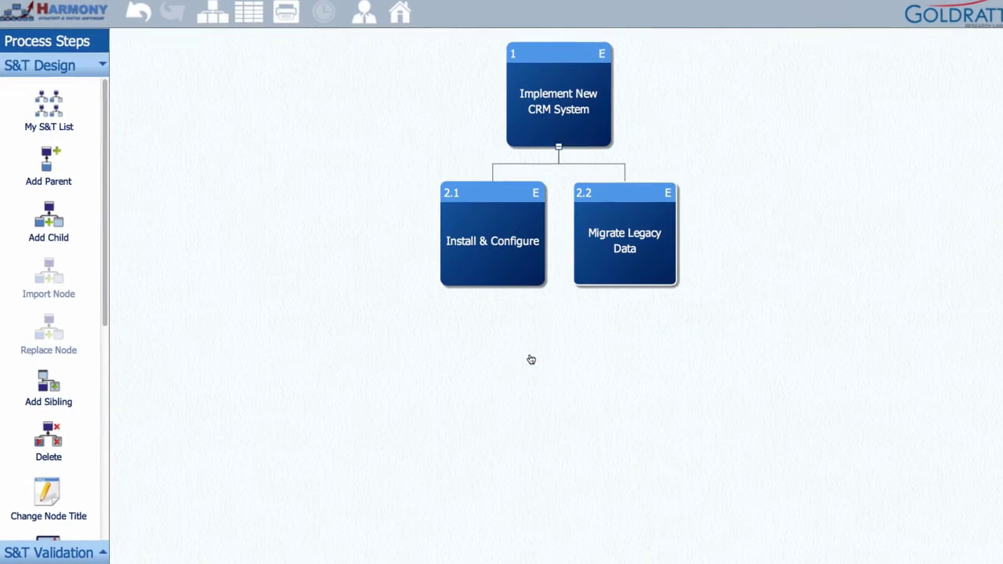
click(531, 359)
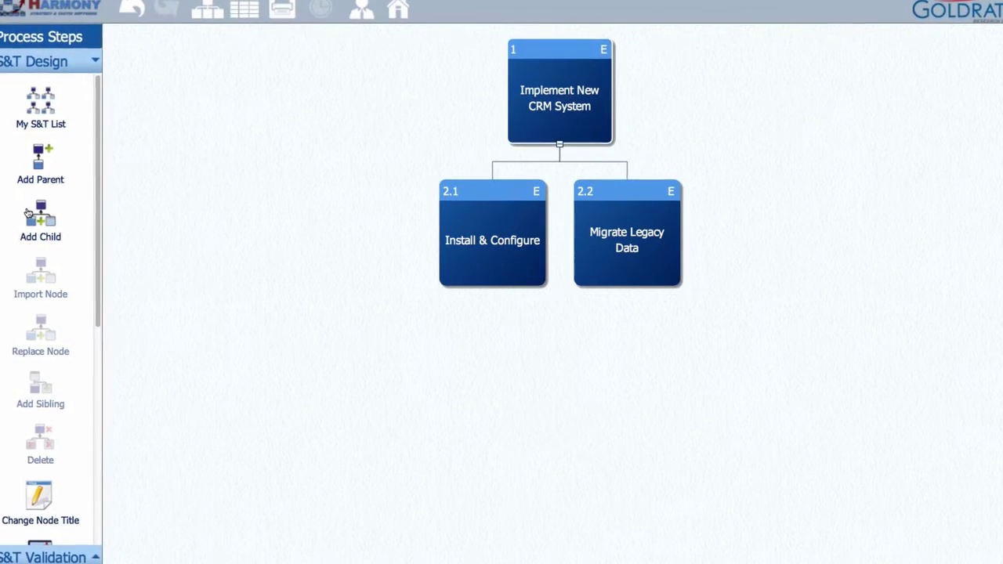
click(33, 217)
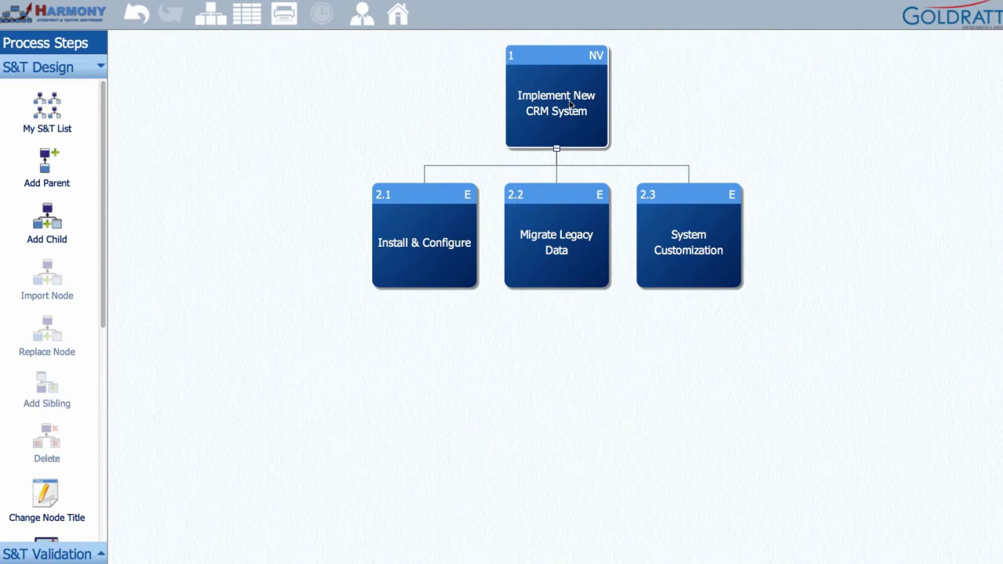
Step: Paste the objective into the top node's Strategy field and the description into Tactic, then view linked files
double_click(568, 100)
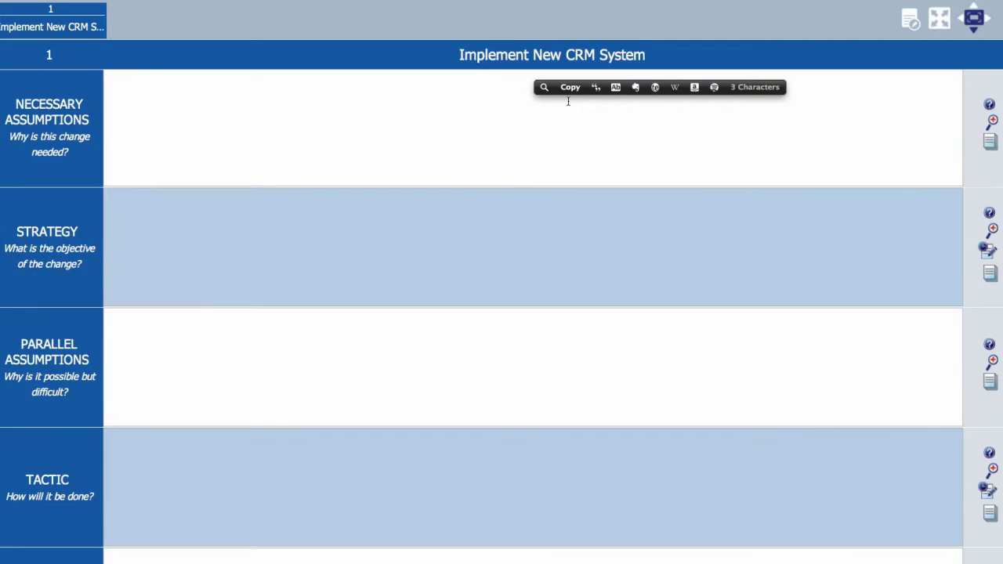
click(290, 210)
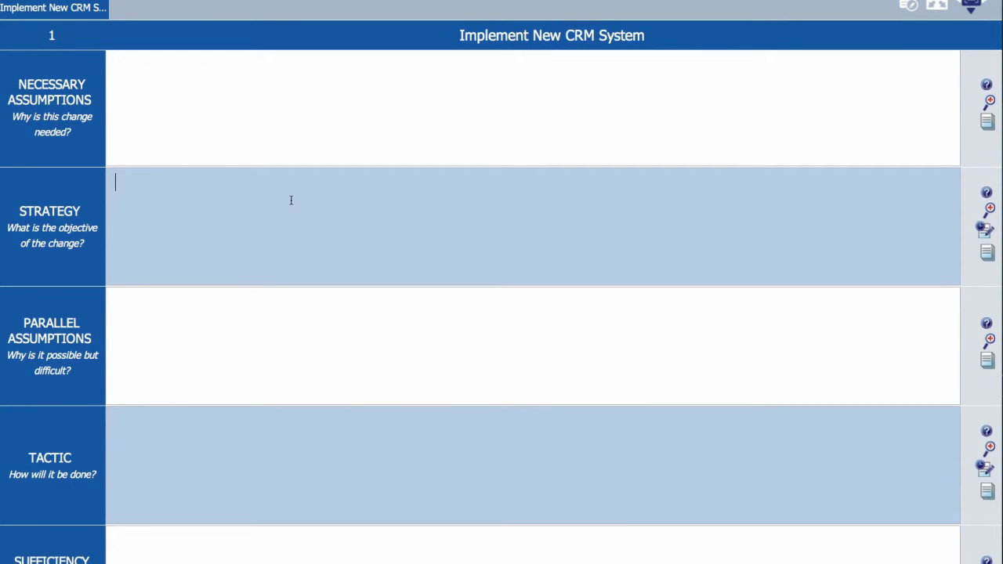
text(The objective is to create a streamlined system for our sales team to use to track sales opportunities and provide executive summaries of sales pipeline.)
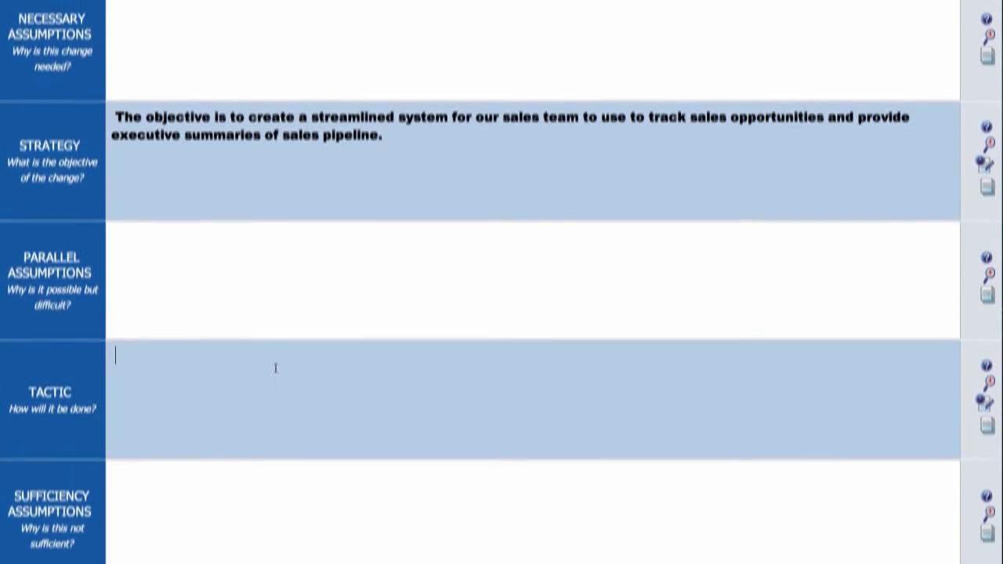
text(Using a special implementation team consisting of both I.T. and Sales department personnel, together they will implement the ideal solution.)
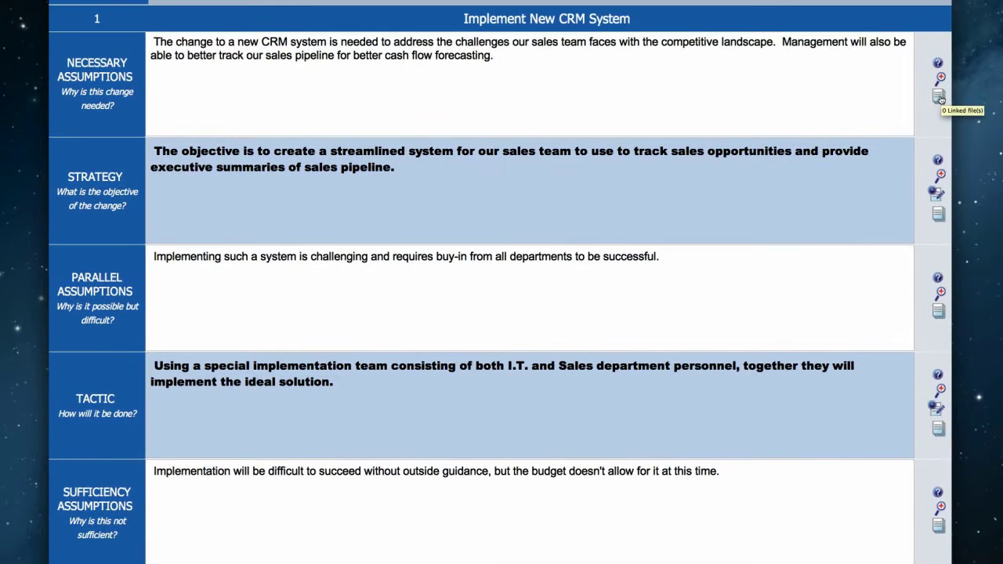
click(939, 97)
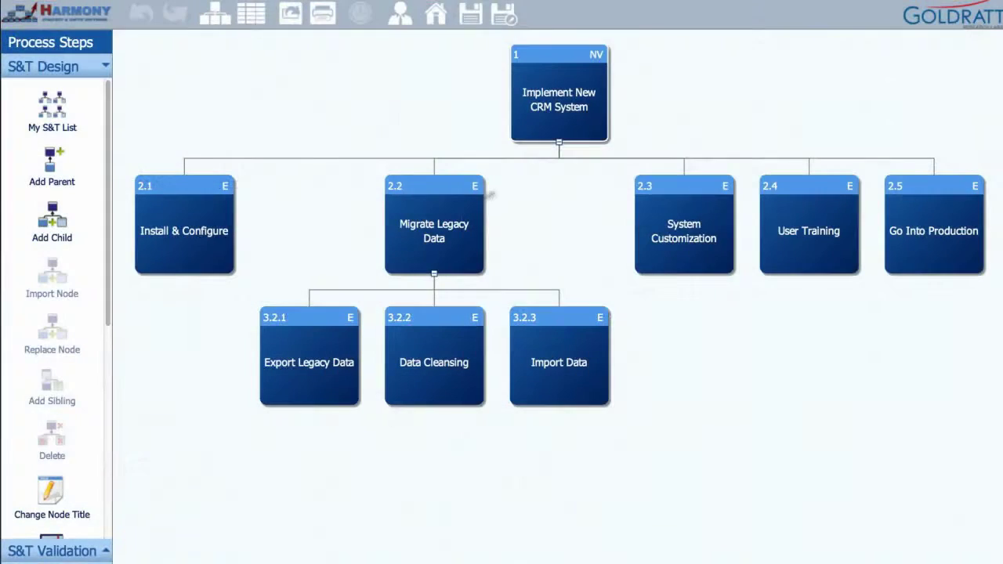
Step: Expand the S&T Validation panel, then go back to the Home tree list
click(76, 552)
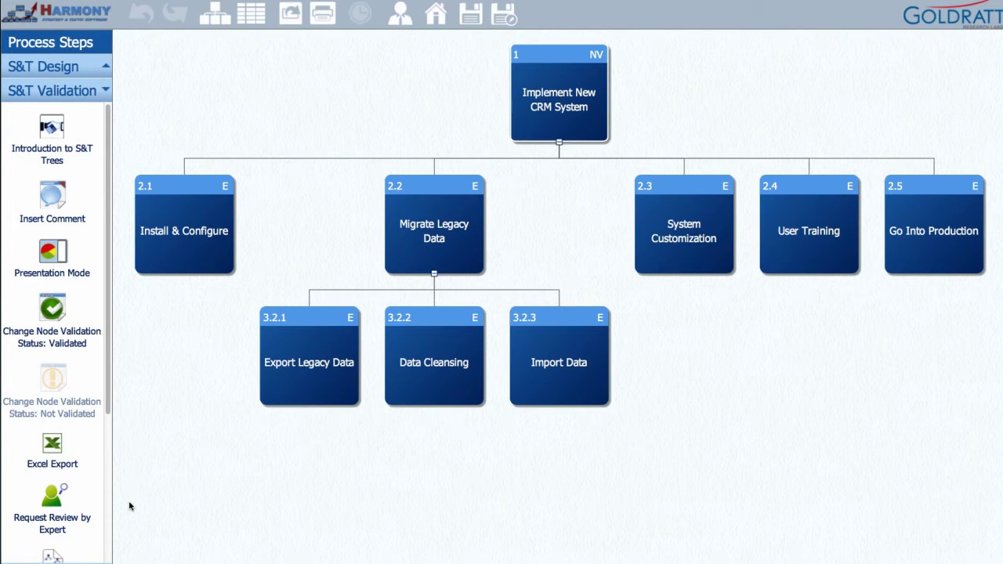
click(435, 22)
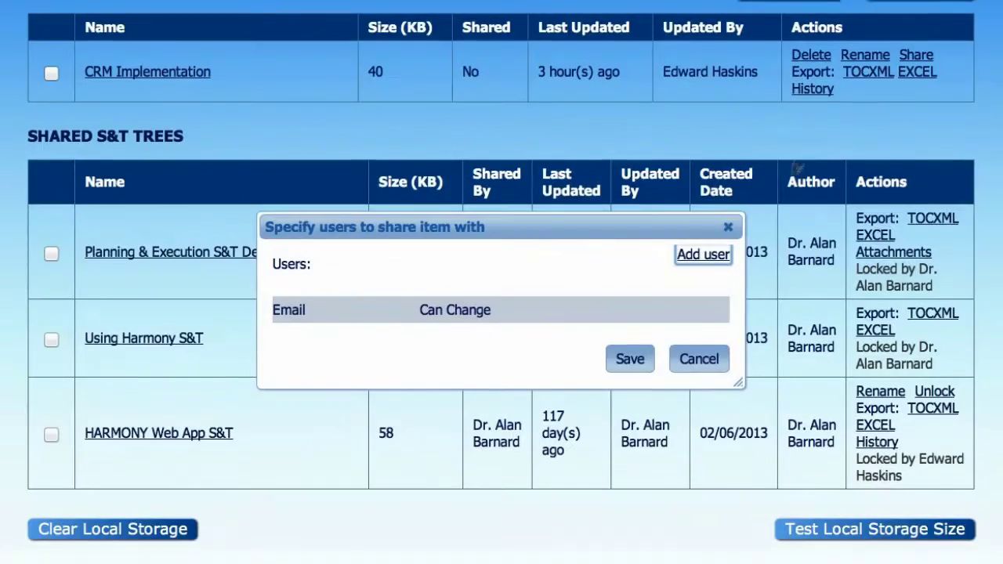
Step: Add a user by e-mail with Can Change permission and save the sharing settings
click(703, 256)
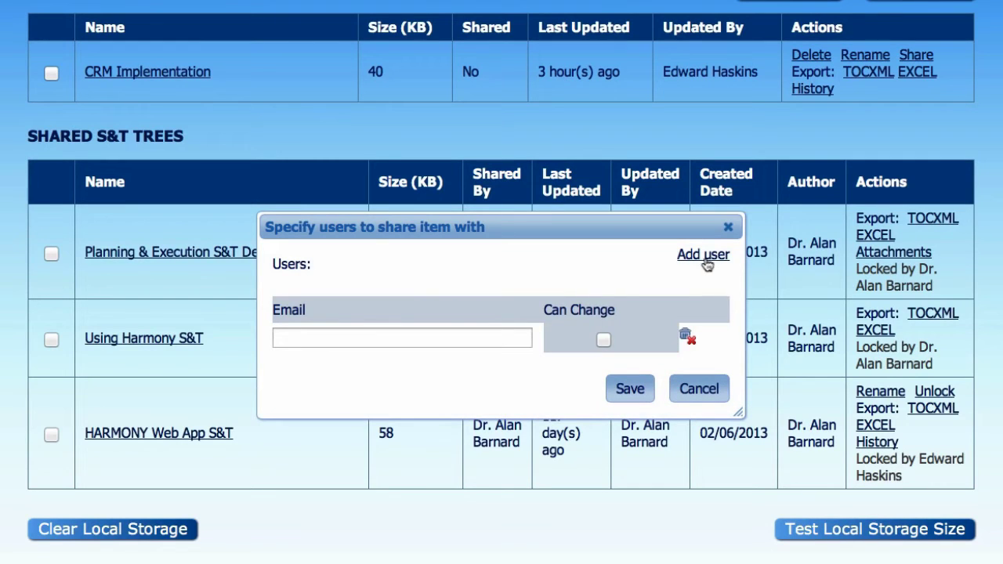
click(462, 333)
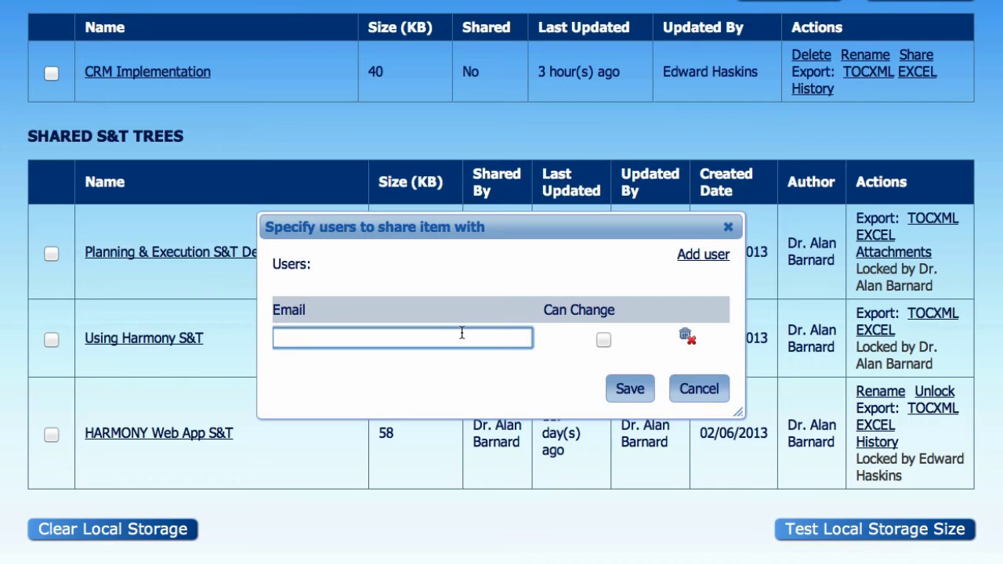
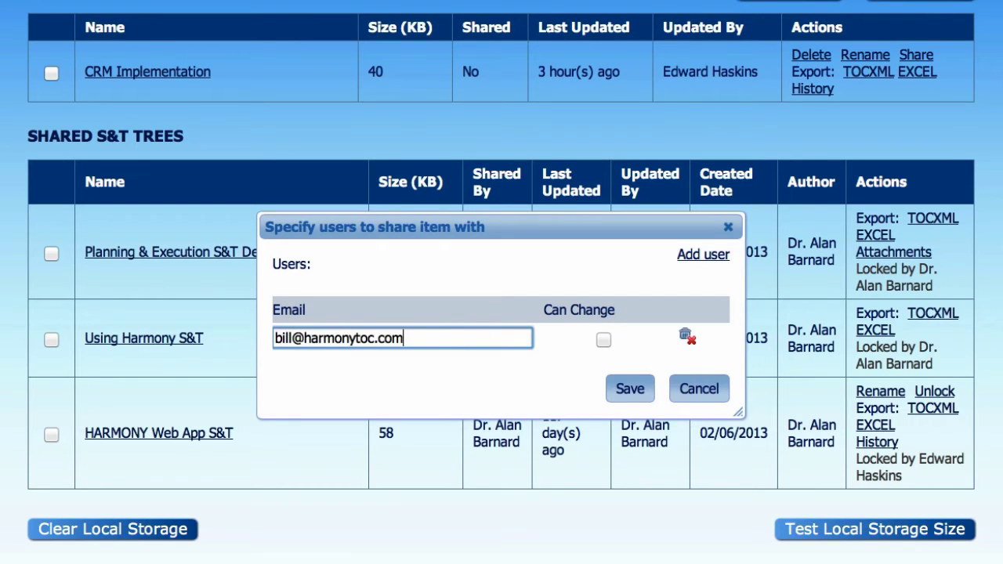
click(603, 339)
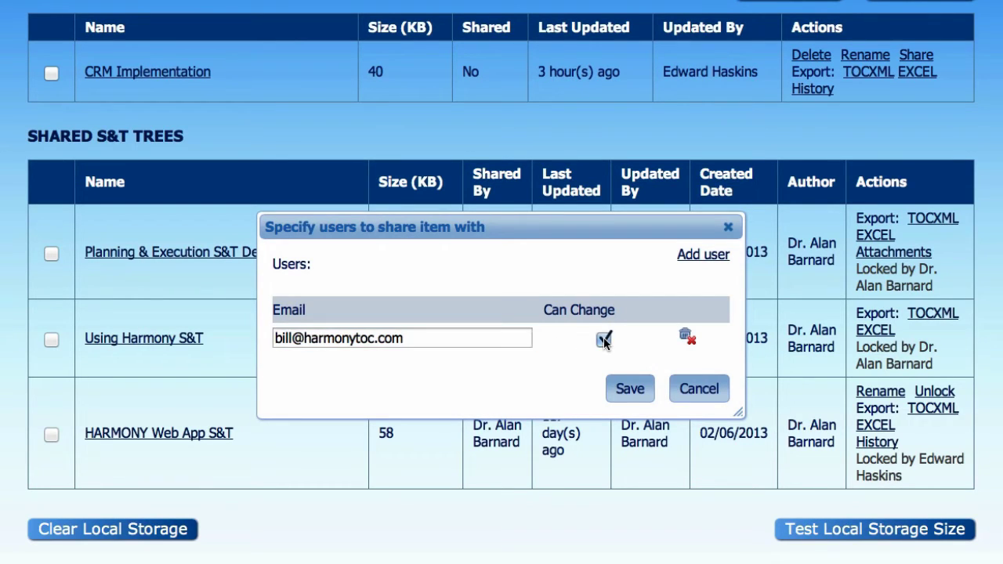
click(632, 388)
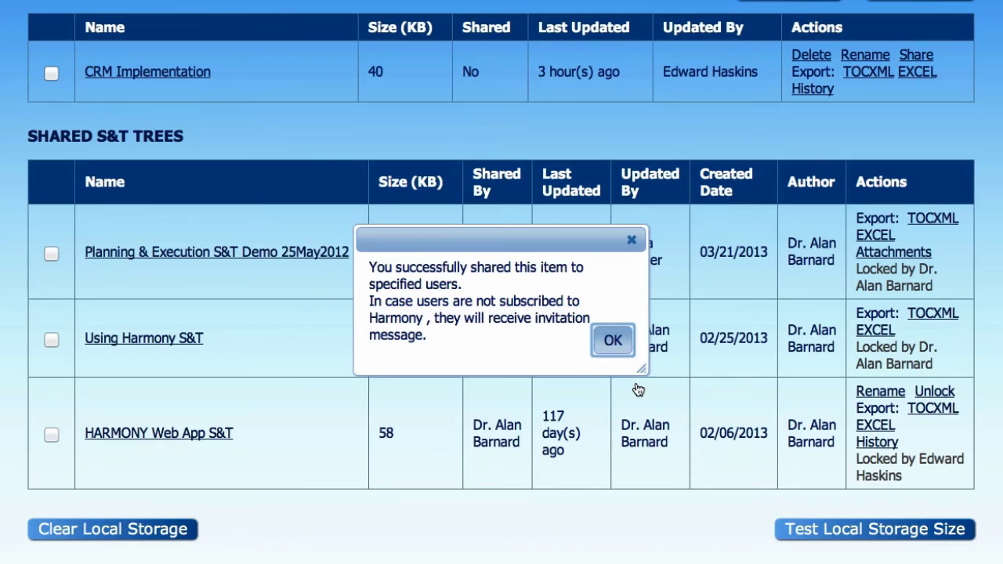
click(620, 343)
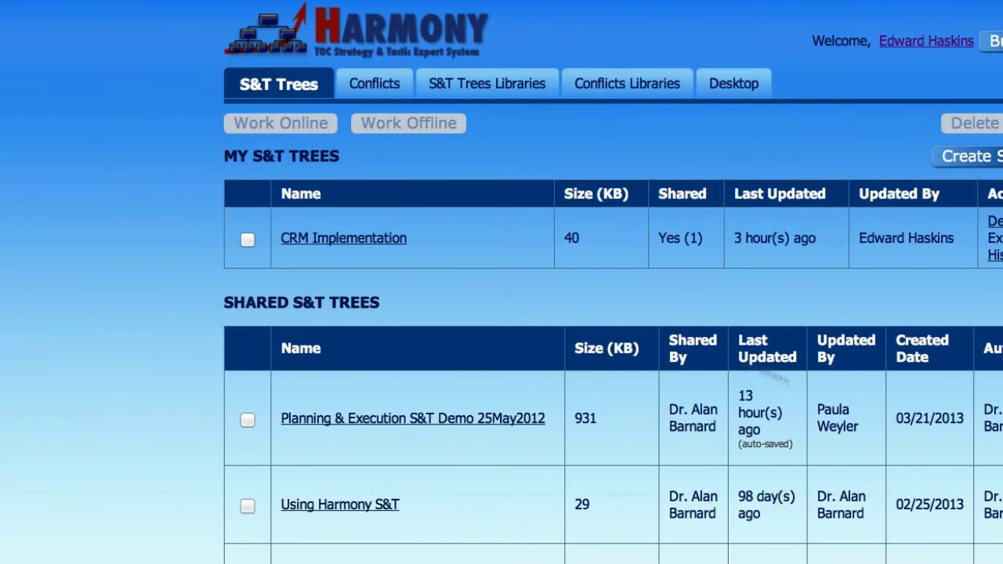
Step: Open CRM Implementation and change the Implement New CRM System node's status to Validated
click(358, 239)
right_click(783, 153)
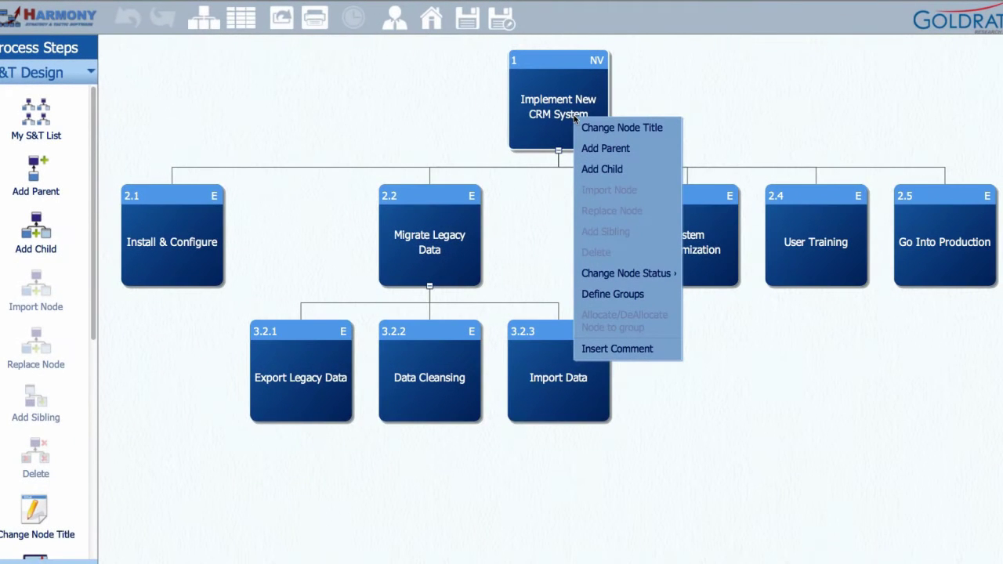
mouse_move(624, 274)
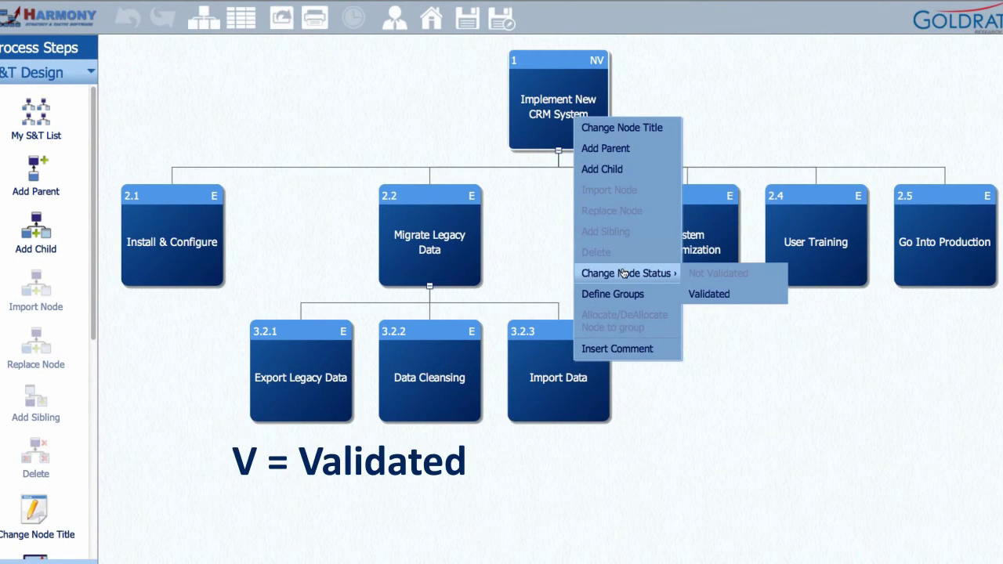
click(709, 293)
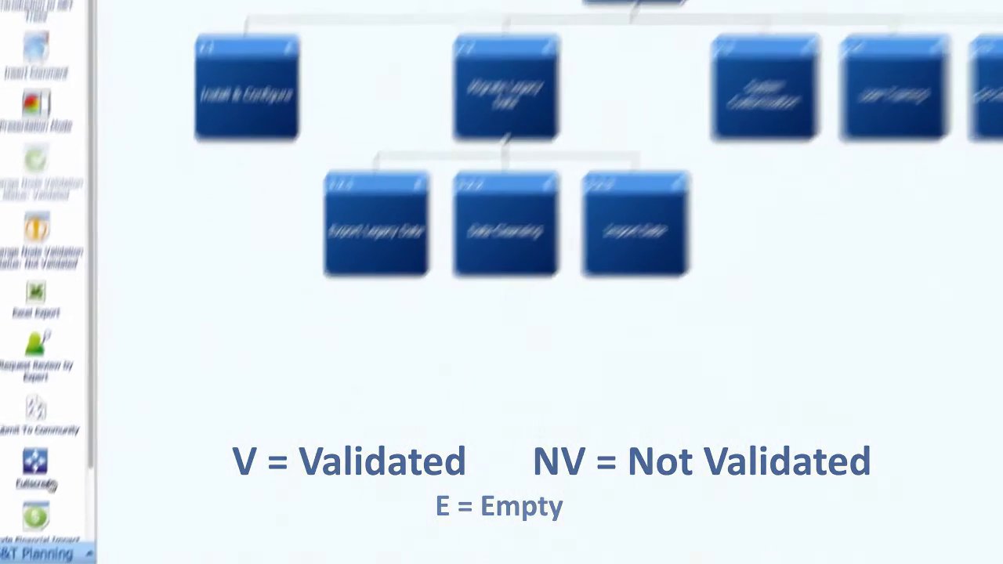
Step: Enter a 1% Sales Revenue price change in the Financial Decision Model, then close it
click(60, 455)
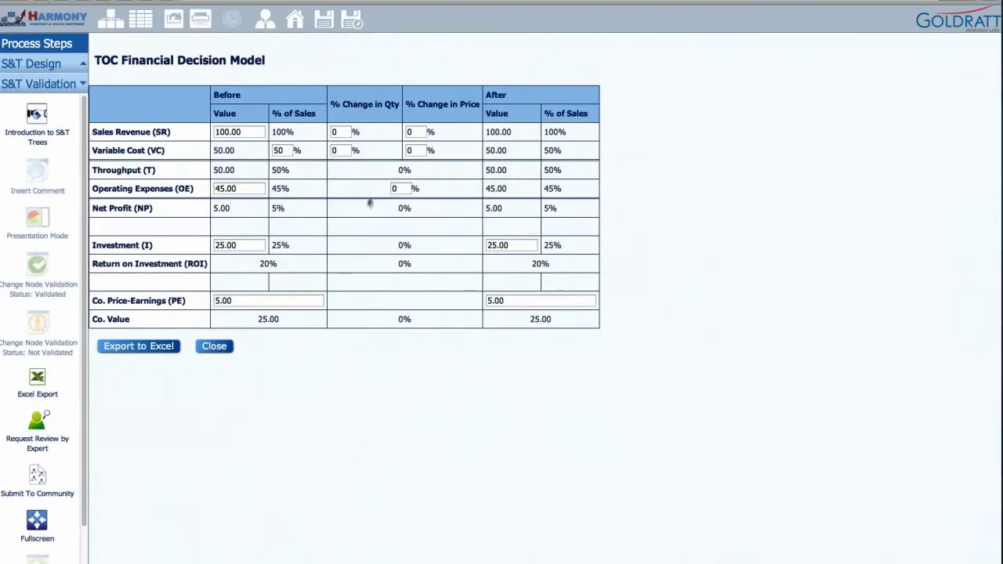
click(429, 130)
text(1)
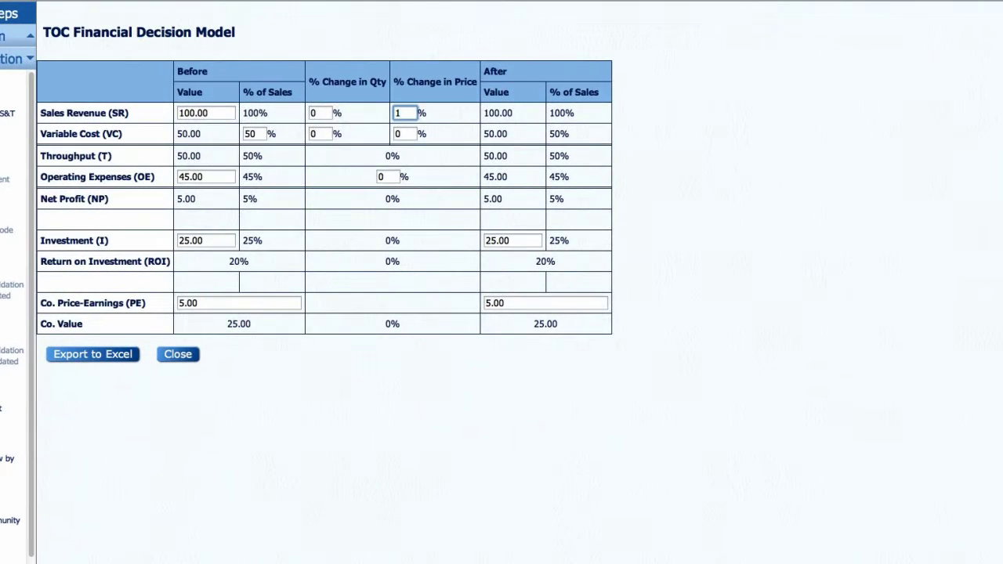
key(Tab)
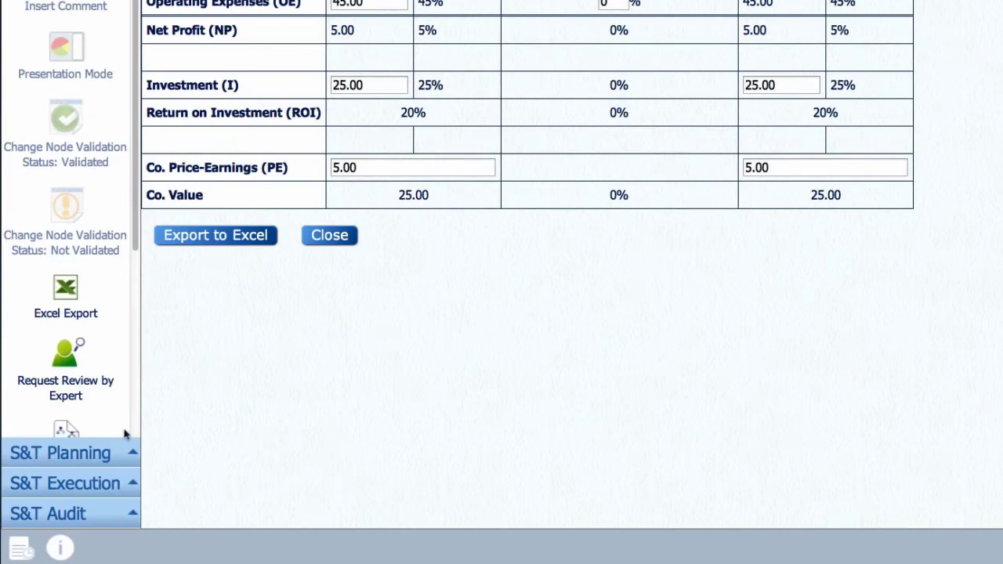
click(117, 449)
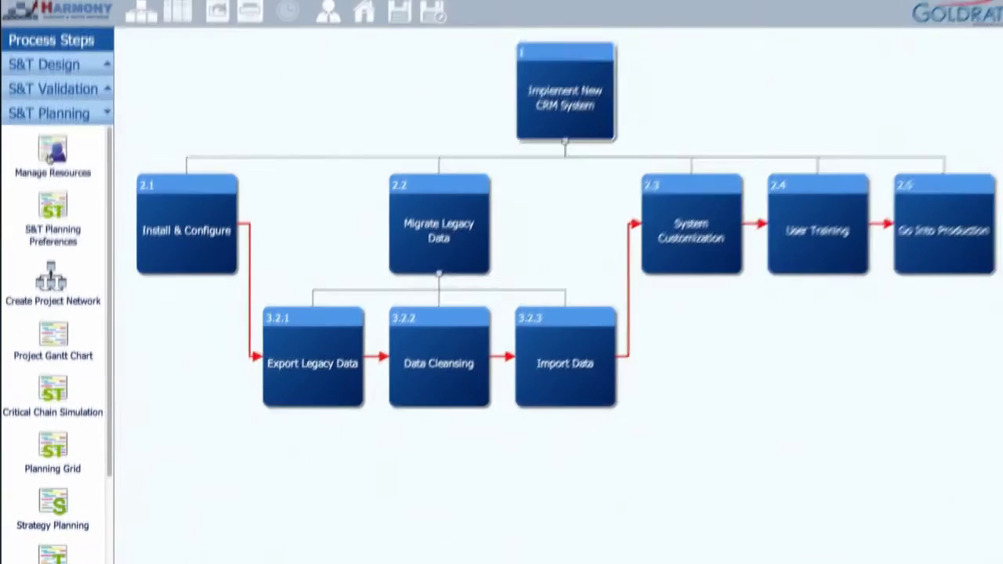
Step: Add a Sales Manager resource in Manage Resources, then open S&T Planning Preferences
click(51, 161)
click(167, 46)
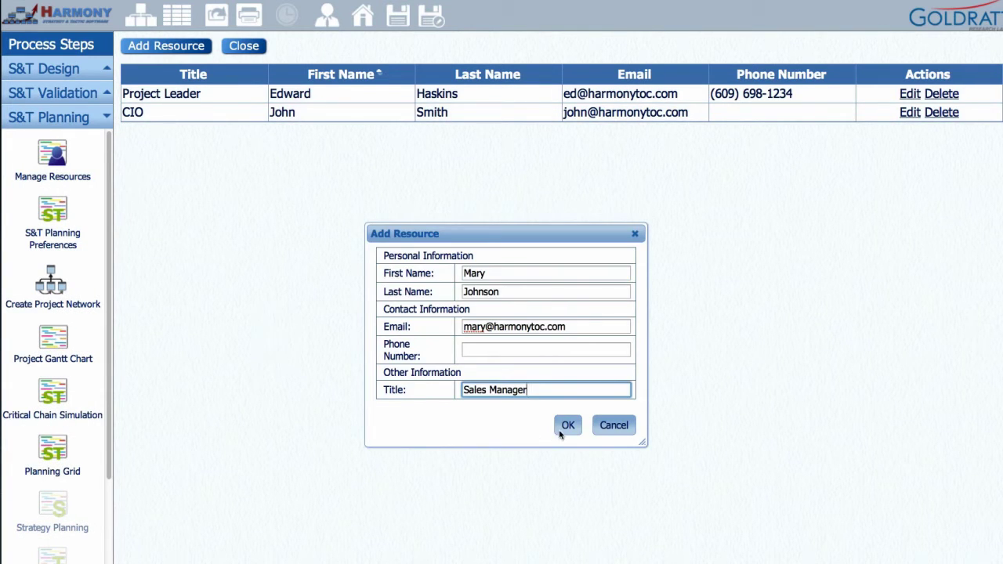
click(559, 430)
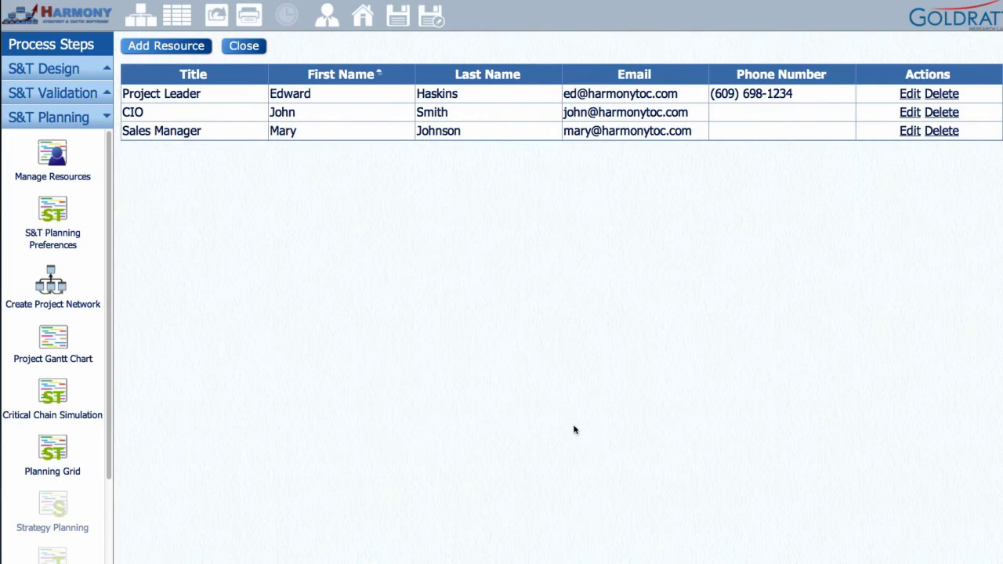
click(57, 231)
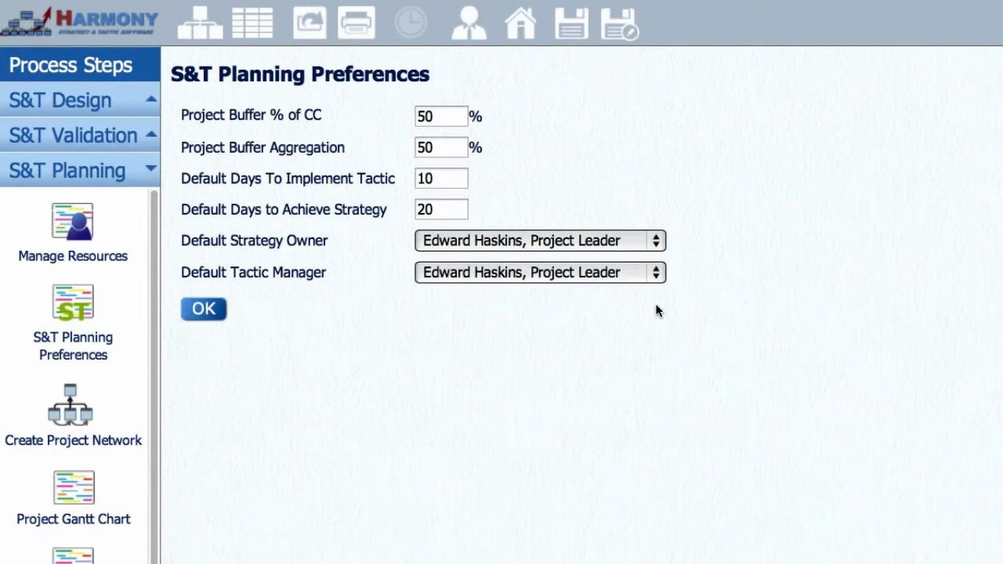
Step: Set CIO as Default Strategy Owner and Sales Manager as Default Tactic Manager, and save
click(638, 112)
click(628, 270)
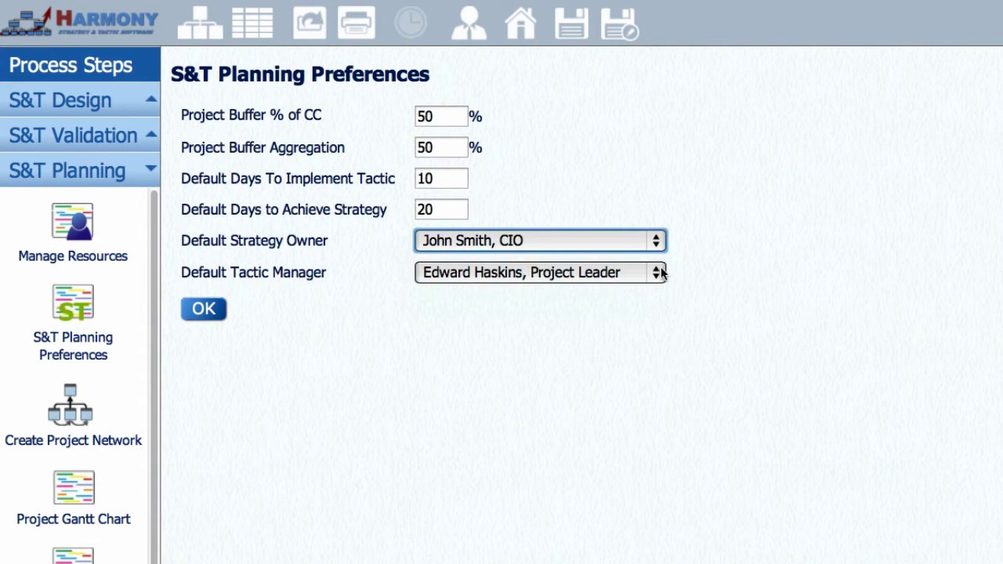
click(660, 272)
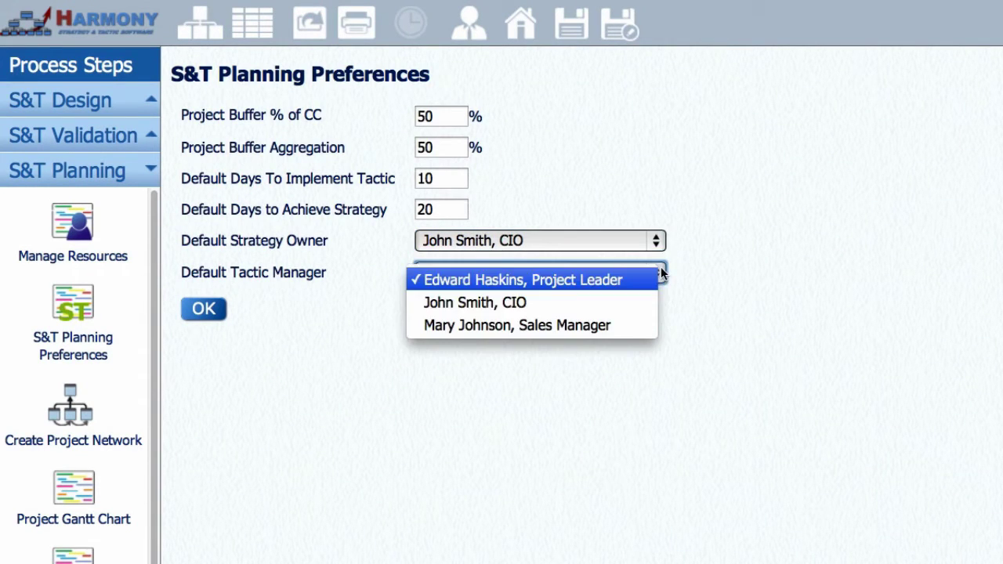
click(643, 323)
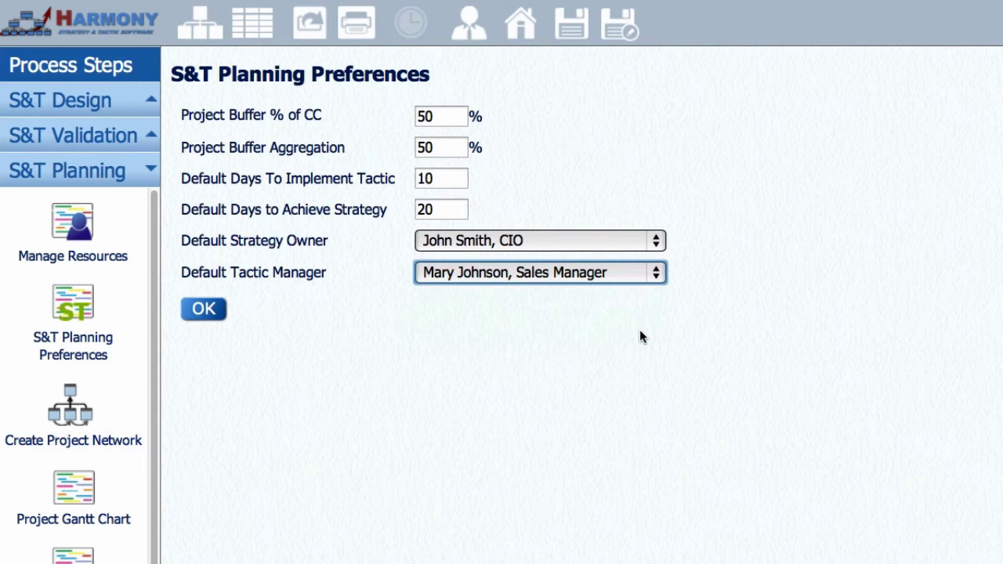
click(206, 317)
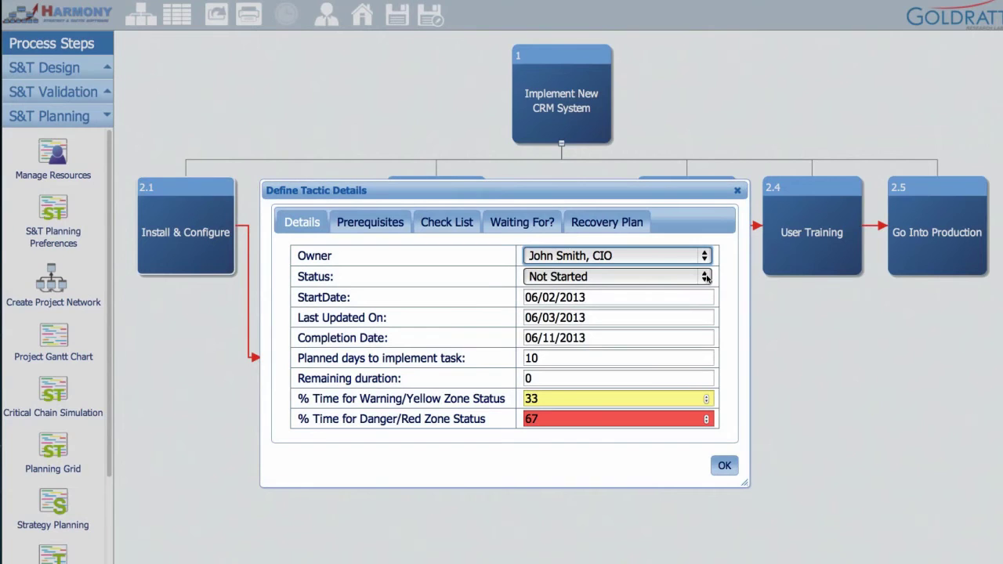
Step: Set the tactic's status to Completed and confirm
click(732, 244)
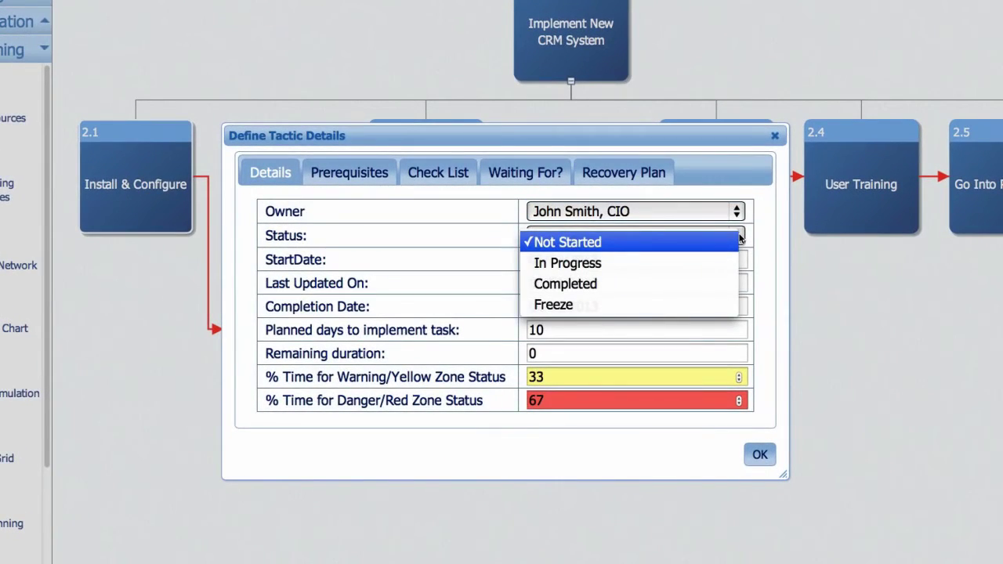
click(688, 282)
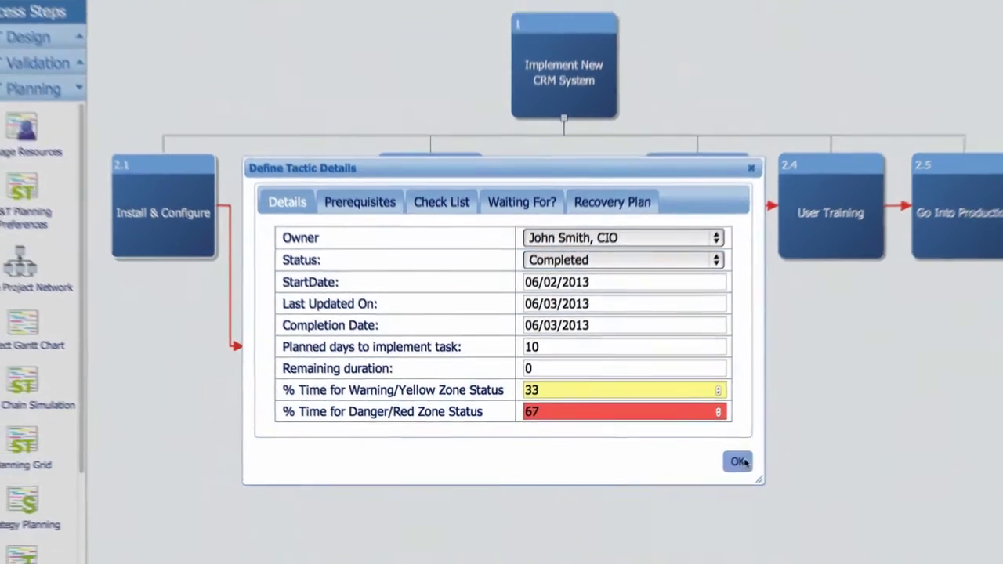
click(739, 461)
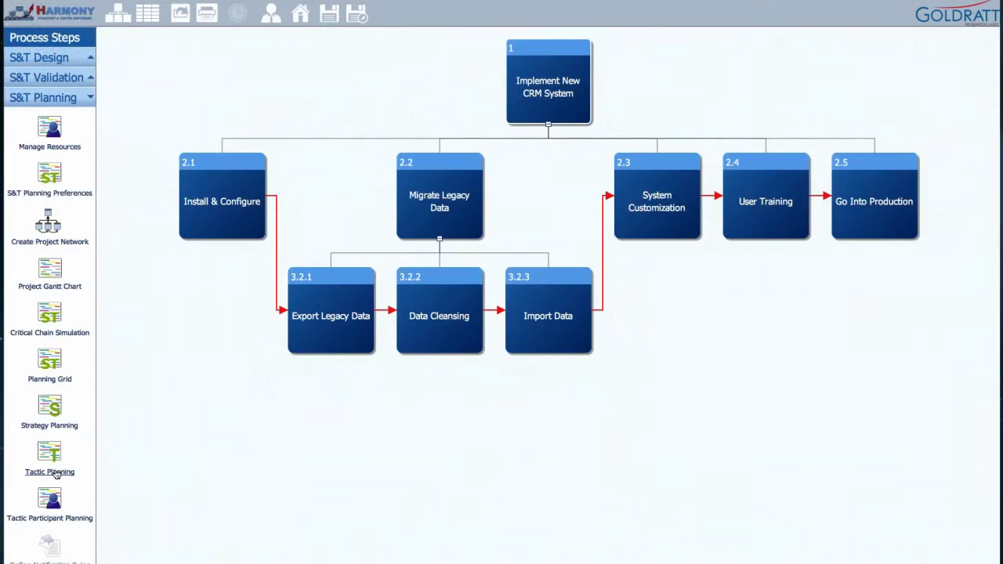
Step: Fill in another tactic's Waiting For? and Recovery Plan details and confirm
click(56, 474)
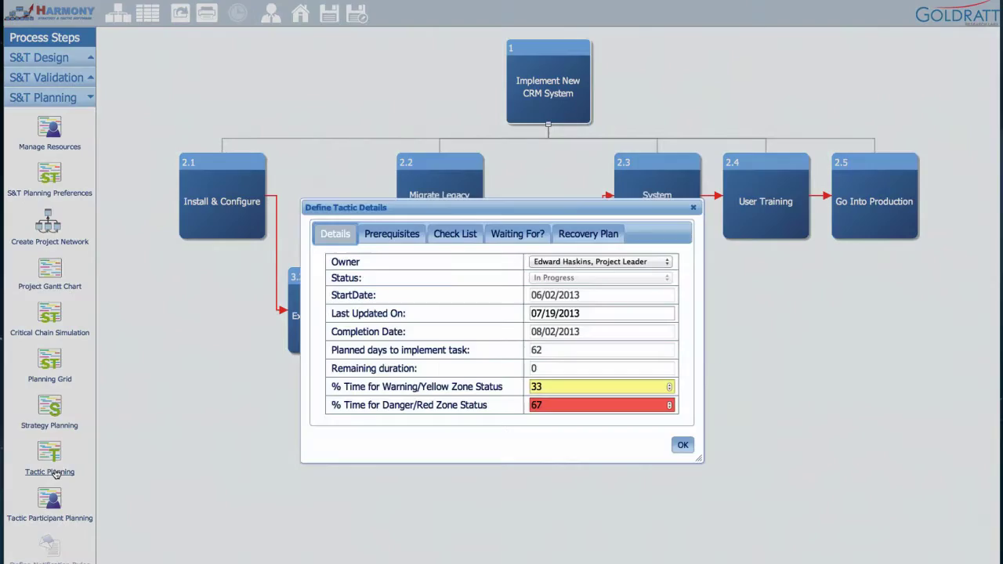
click(502, 233)
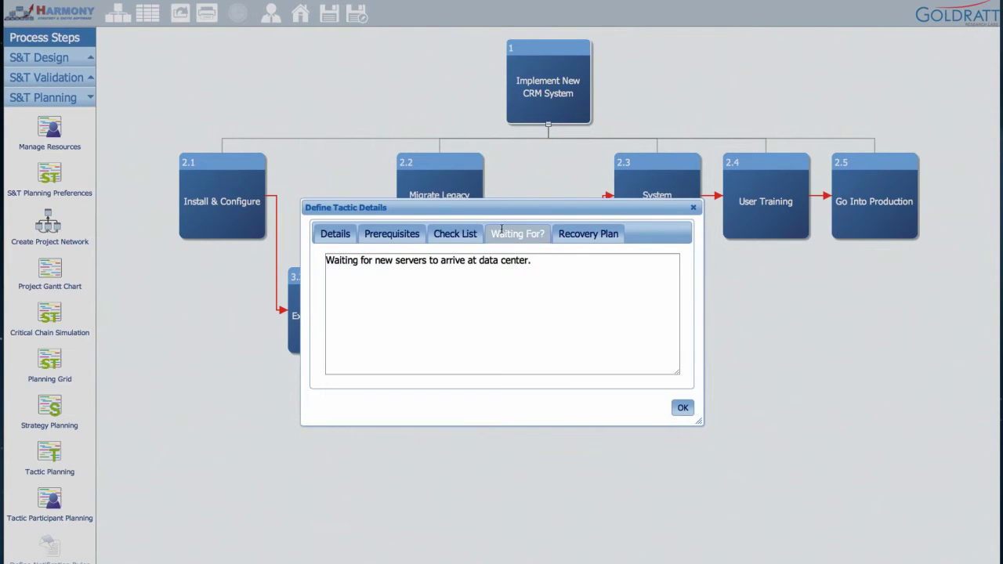
click(579, 233)
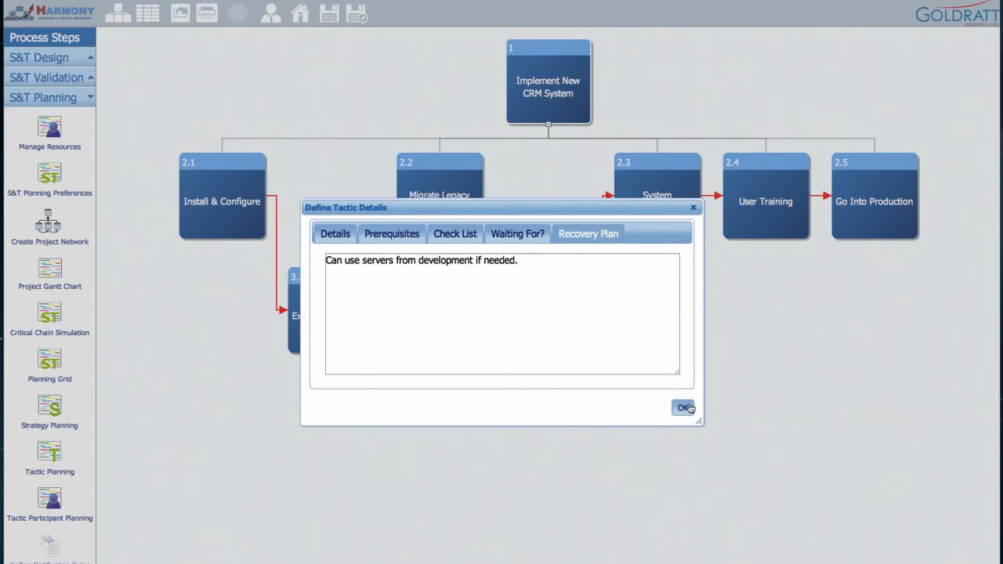
click(683, 408)
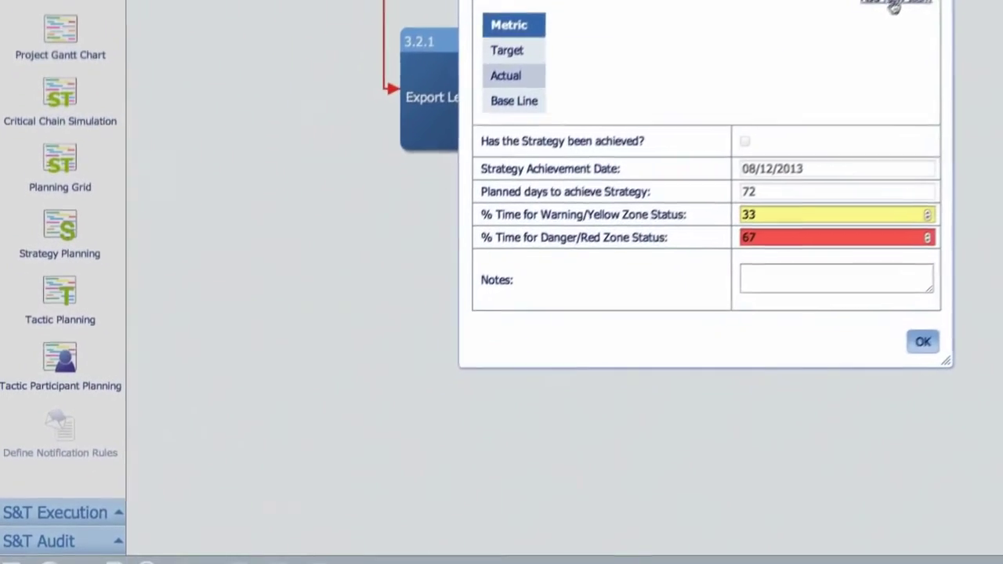
Step: Add a Profit tracking metric with target $1.4M, actual $1.5M and a baseline, then save
click(690, 203)
text(Profit)
click(596, 59)
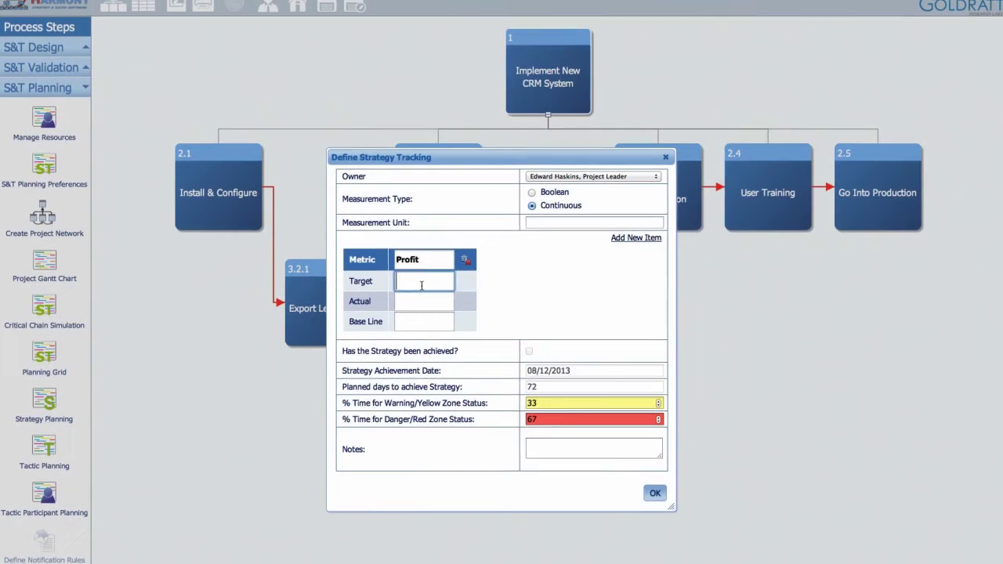
text($1.4M)
key(Tab)
text($1.5M)
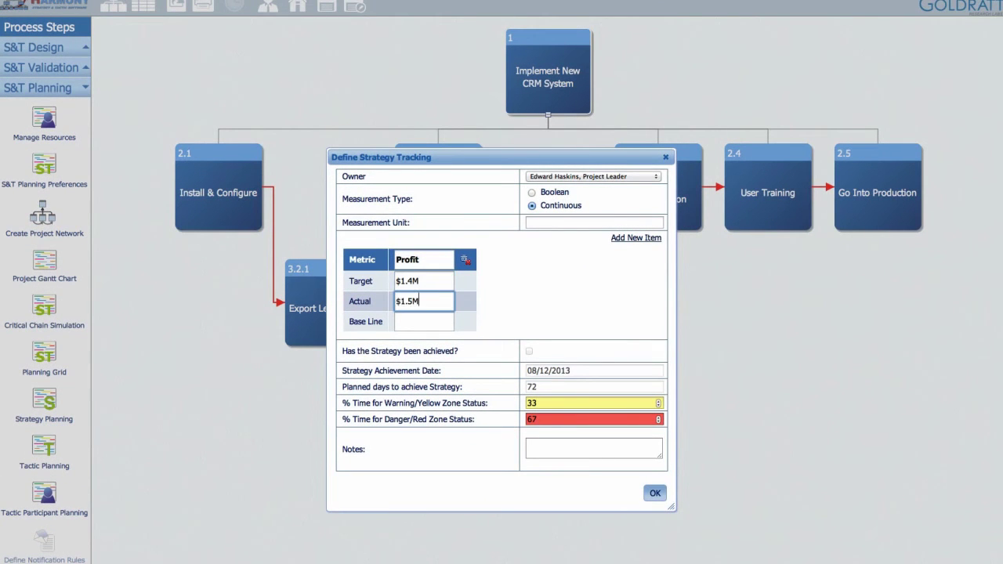
key(Tab)
text($1.0M)
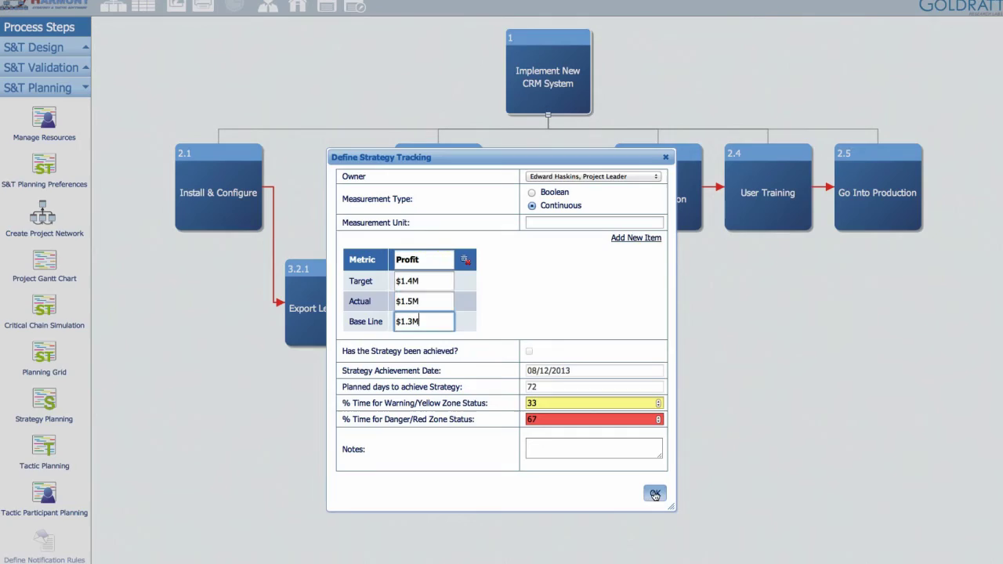
click(654, 492)
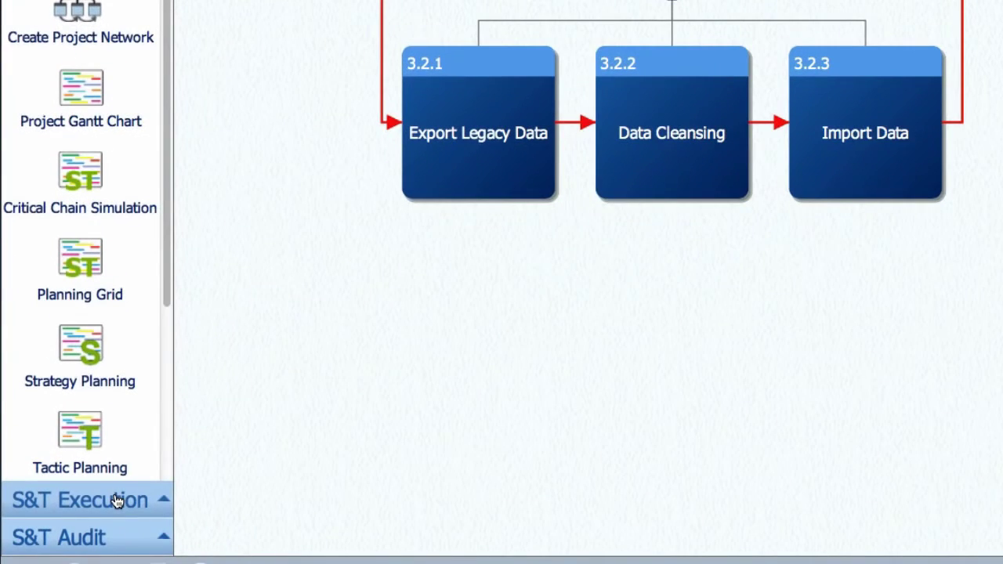
Step: Expand the S&T Execution process steps
click(116, 500)
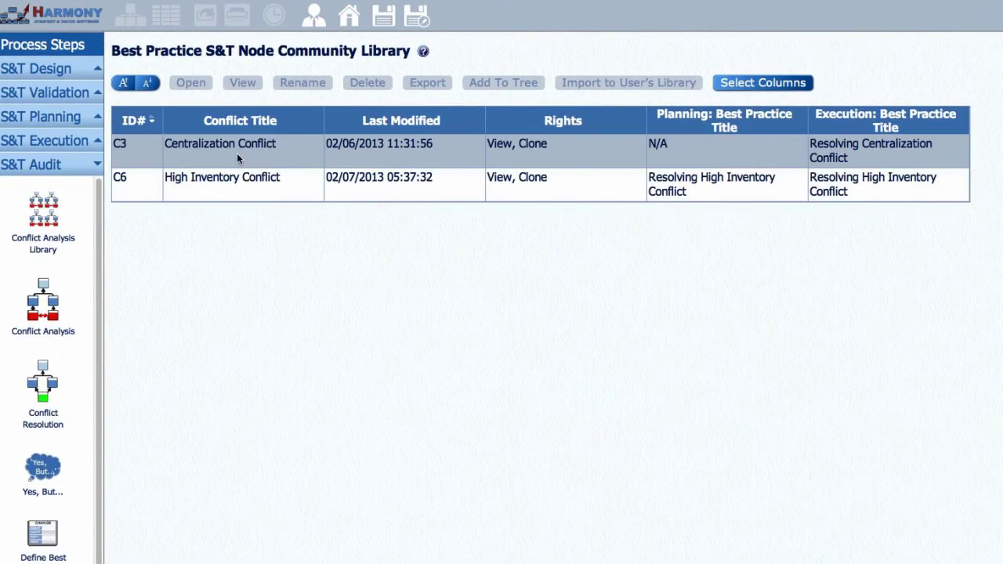
Step: View the Centralization Conflict (C3) as a step-by-step animation, revealing each stage through the summary
click(238, 151)
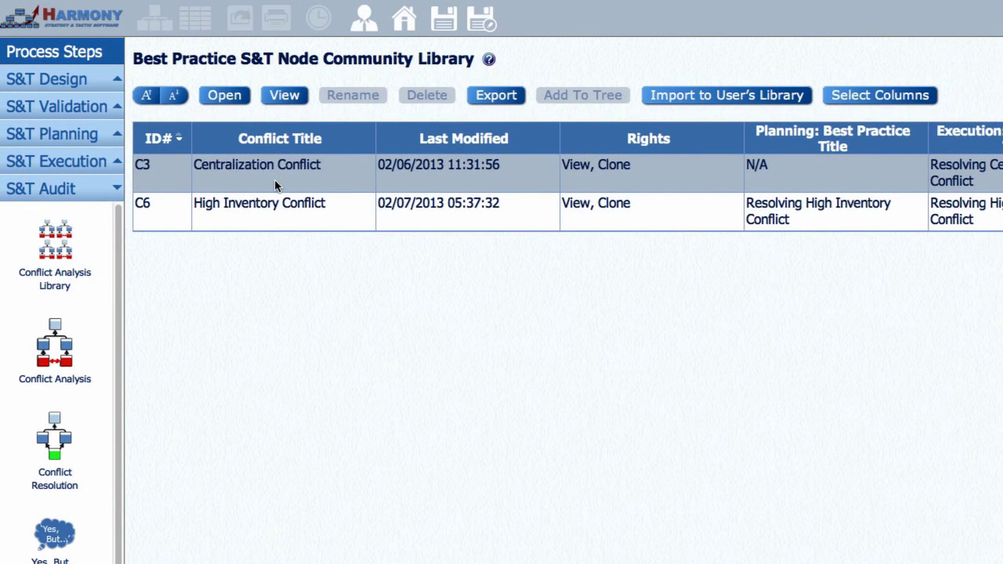
click(285, 96)
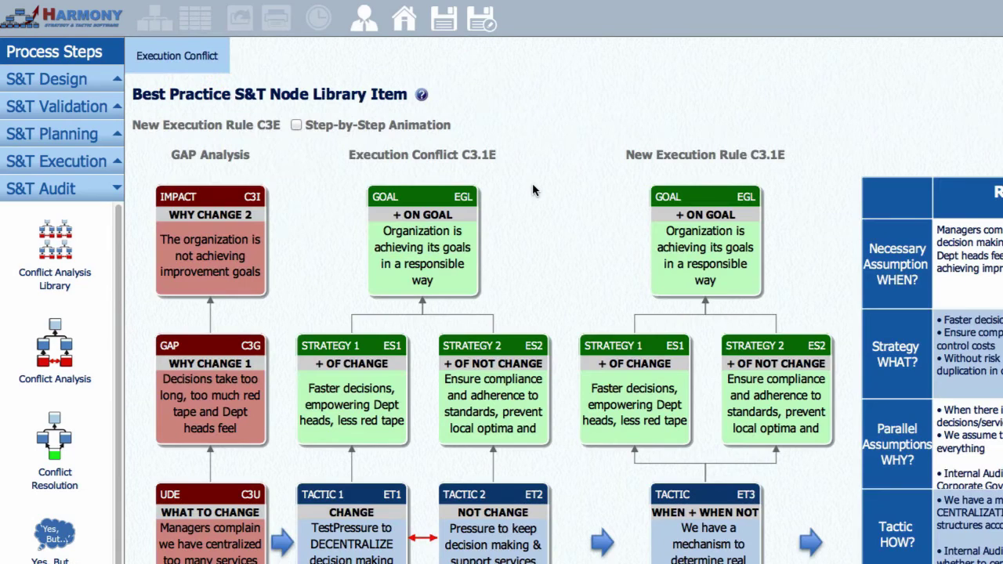
click(296, 126)
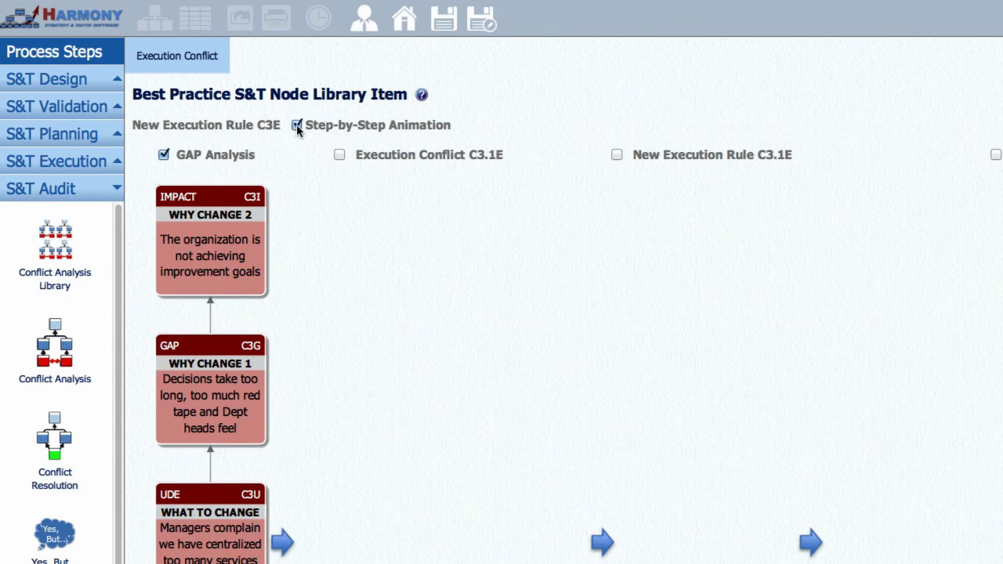
click(339, 155)
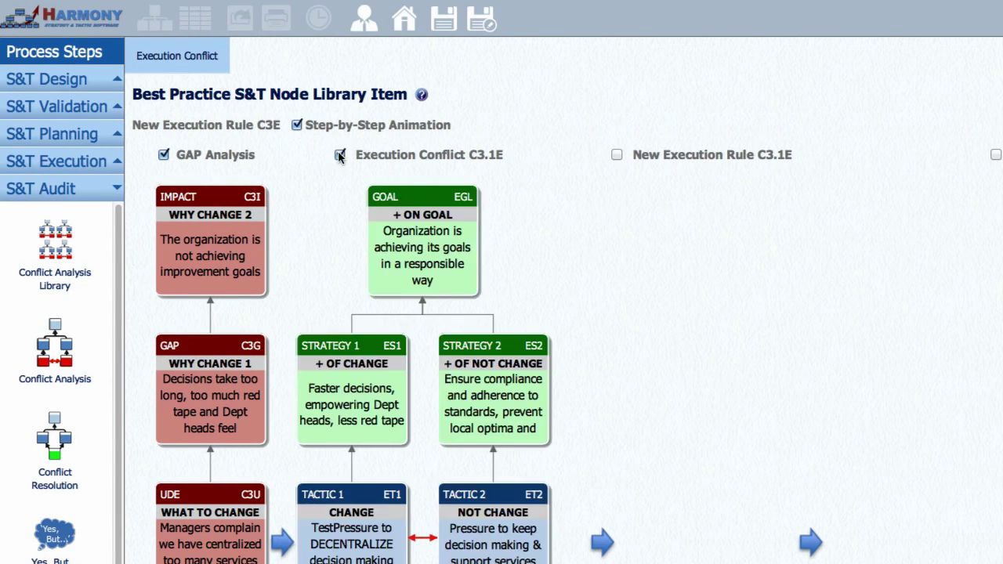
click(616, 155)
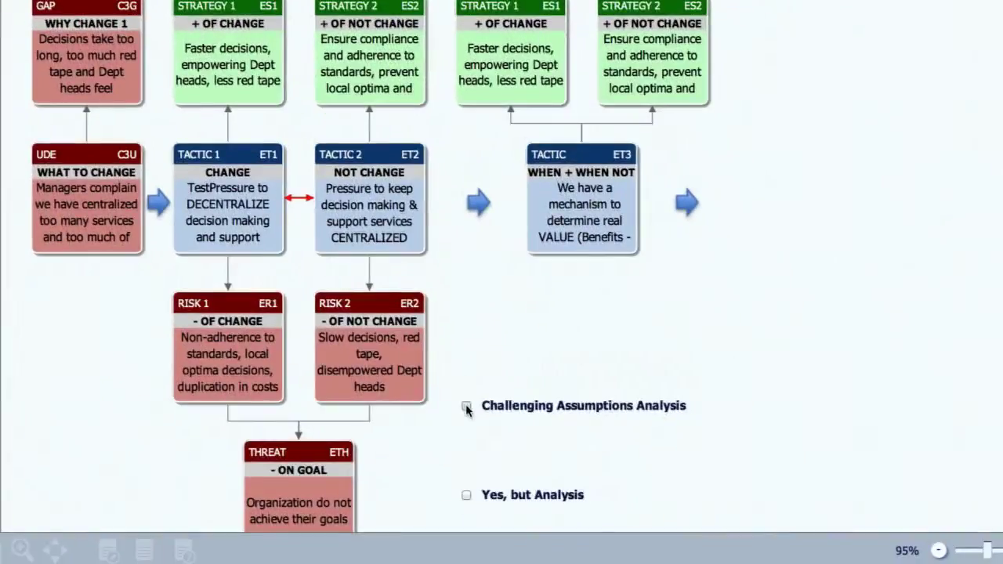
click(466, 407)
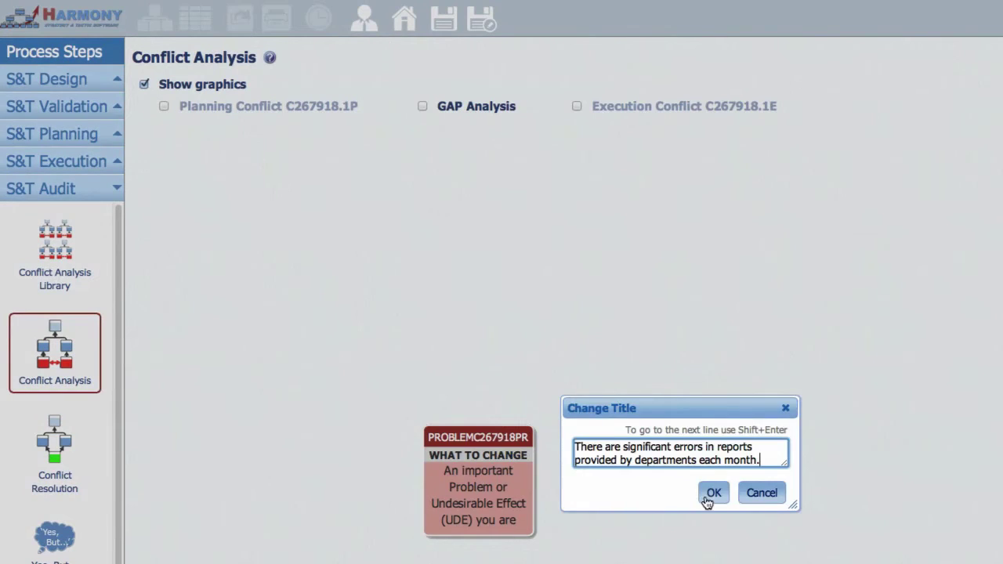
Step: Confirm the conflict analysis title and display its GAP analysis and execution conflict diagram
click(711, 491)
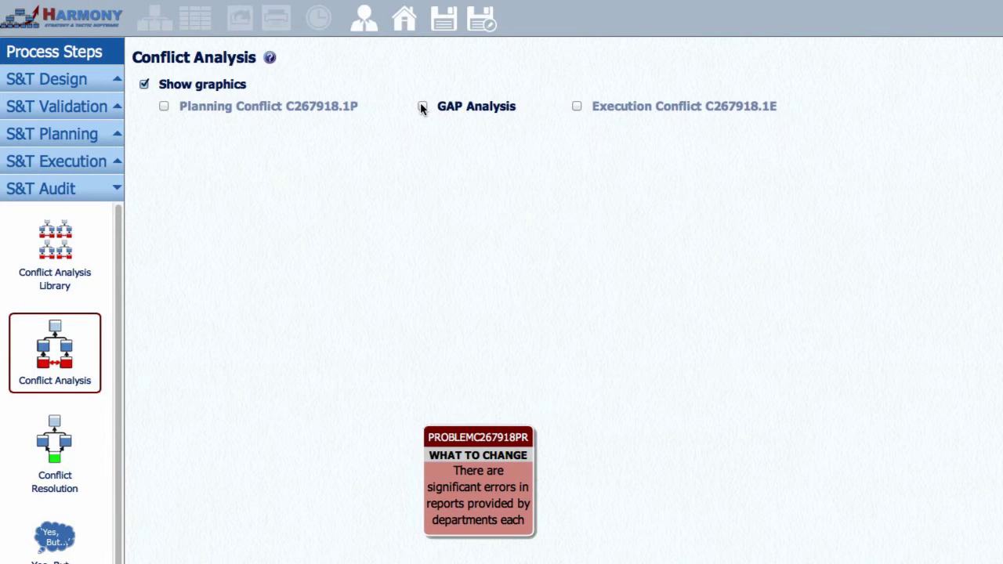
click(422, 105)
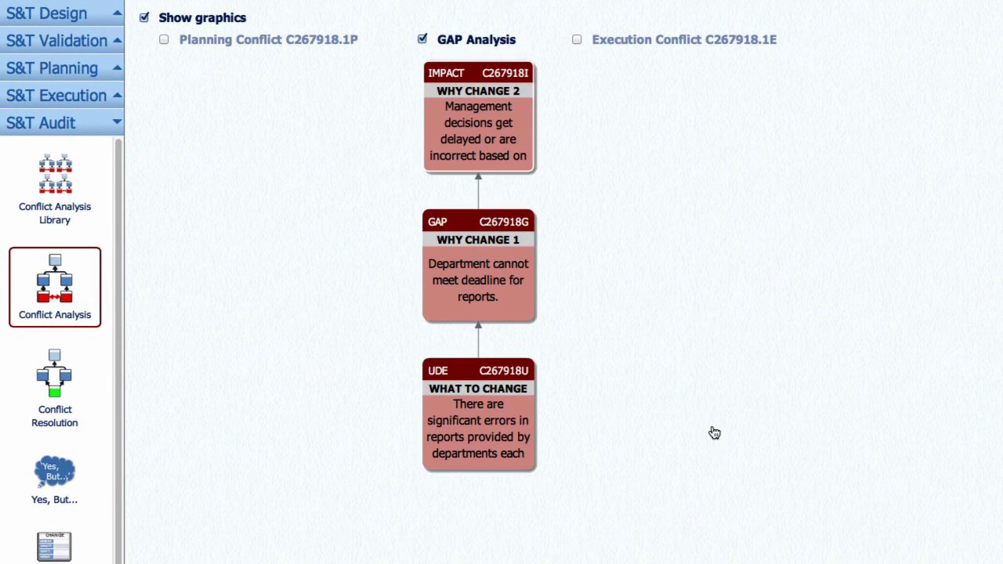
click(576, 40)
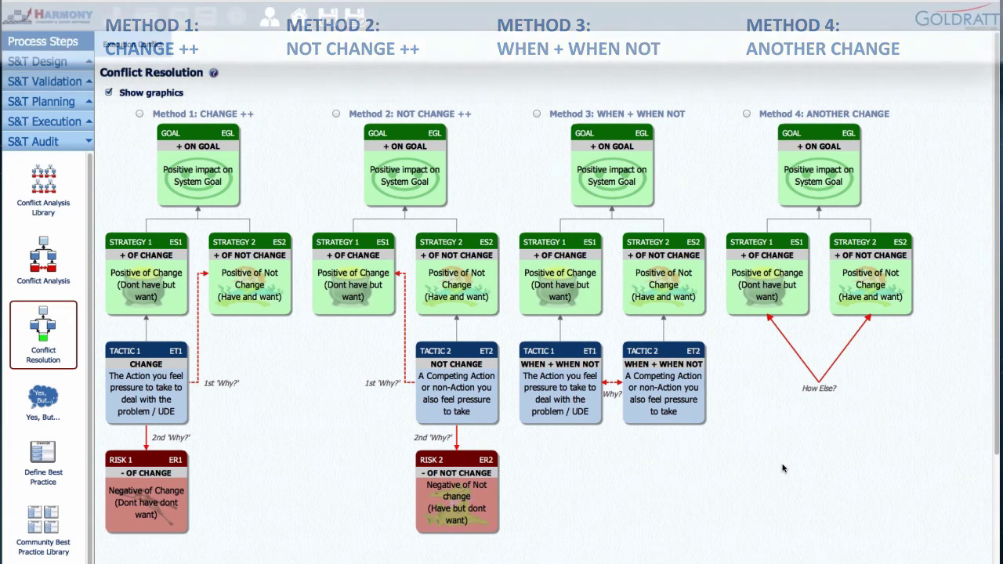
Step: Apply Method 2, NOT CHANGE ++, from the Resolve tables
scroll(782, 468, down, 5)
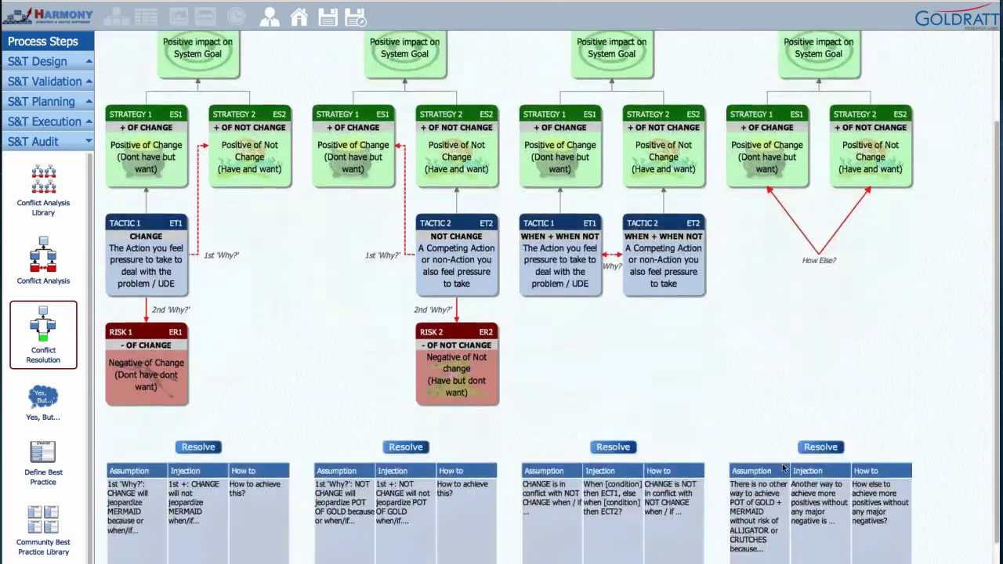
scroll(782, 468, down, 1)
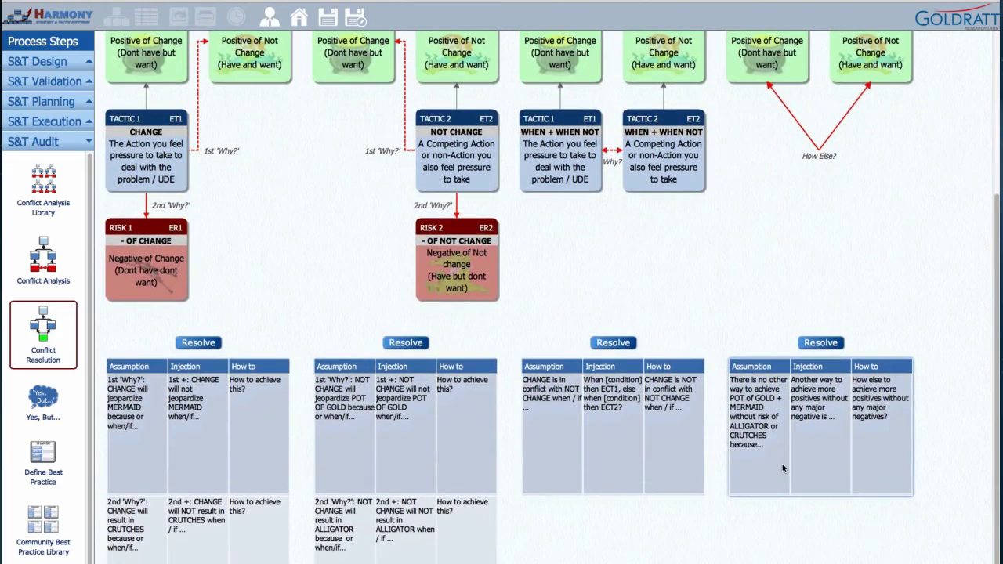
scroll(782, 469, down, 1)
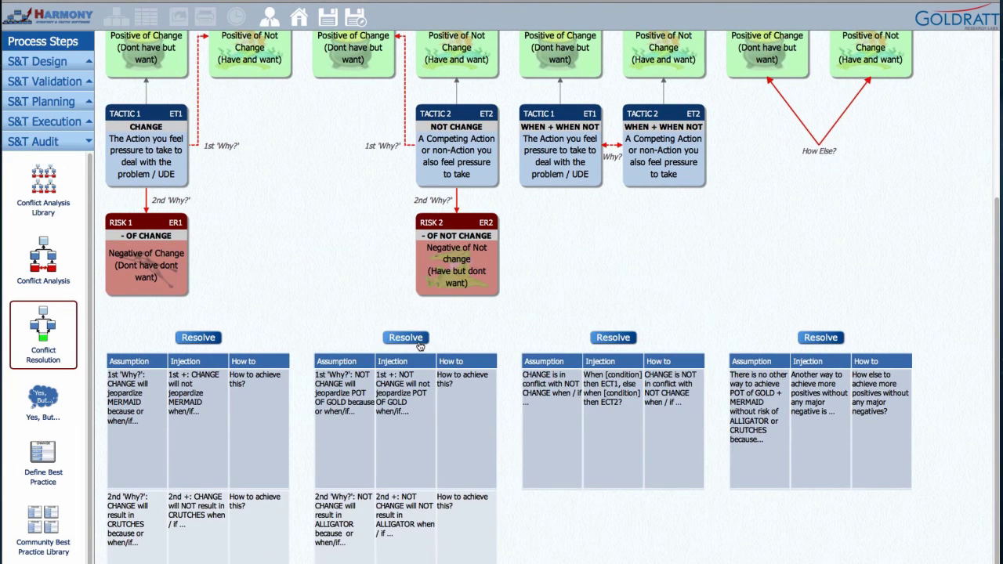
click(406, 337)
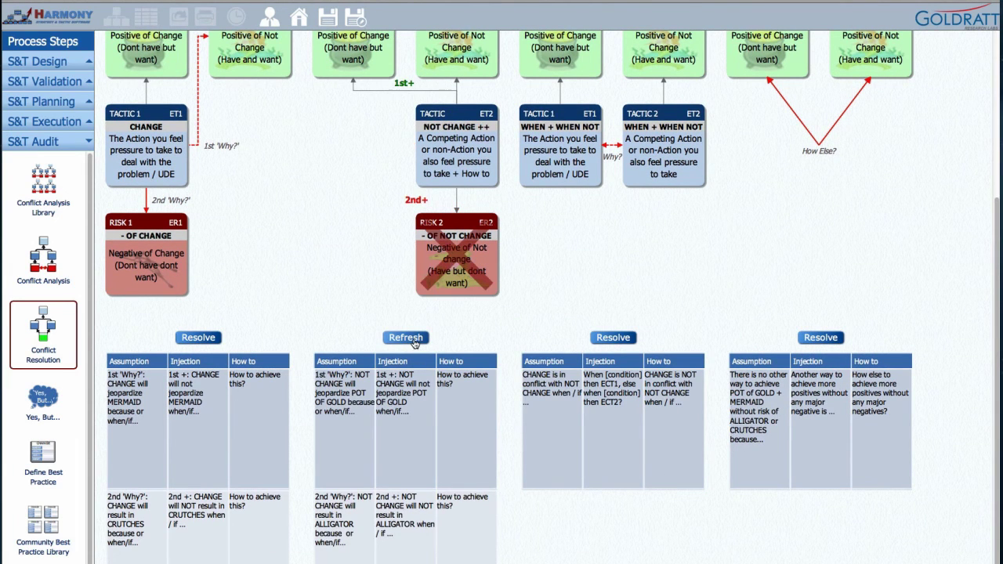
scroll(235, 352, up, 5)
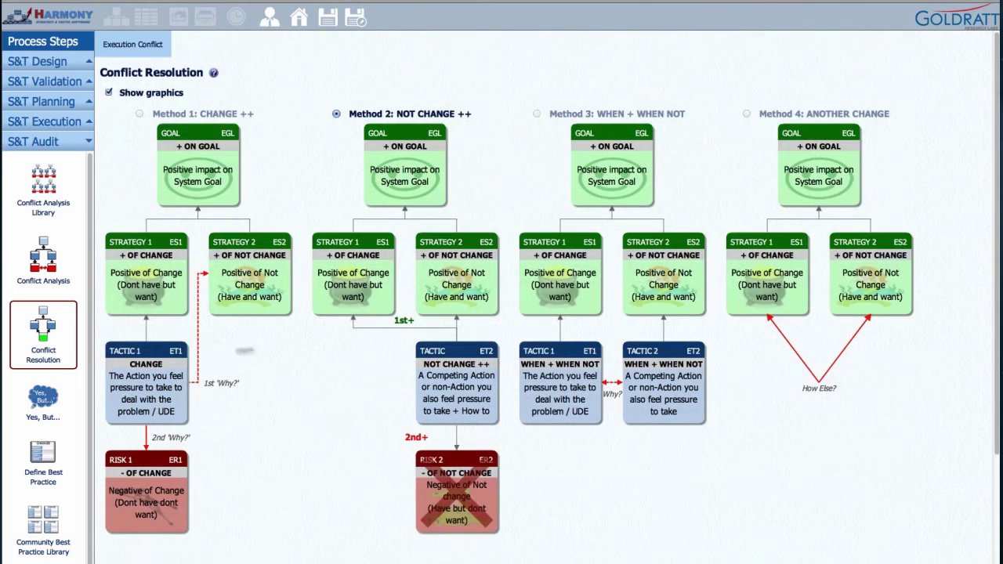
Step: Record the reservation 'ERP system doesn't support the report we need' with its sufficiency fix, and add a row
click(43, 399)
key(Tab)
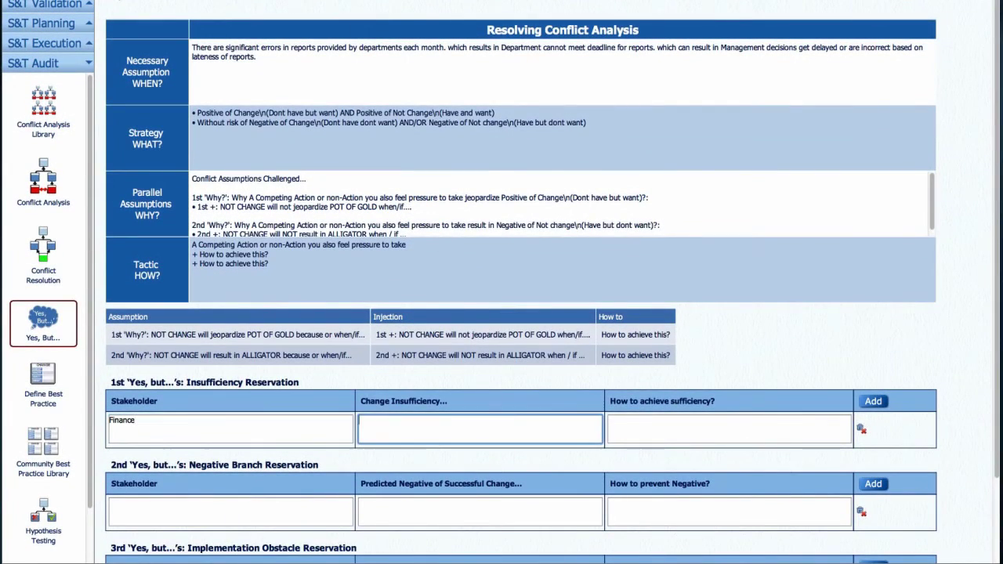
text(ERP system doesn't support the report we need.)
key(Tab)
text(Create specification for report and create it.)
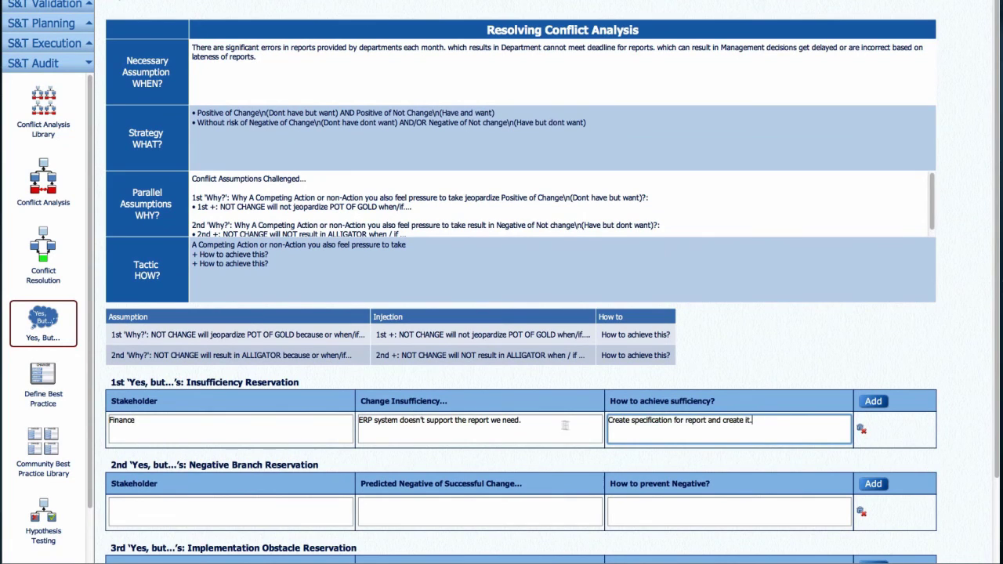
click(873, 402)
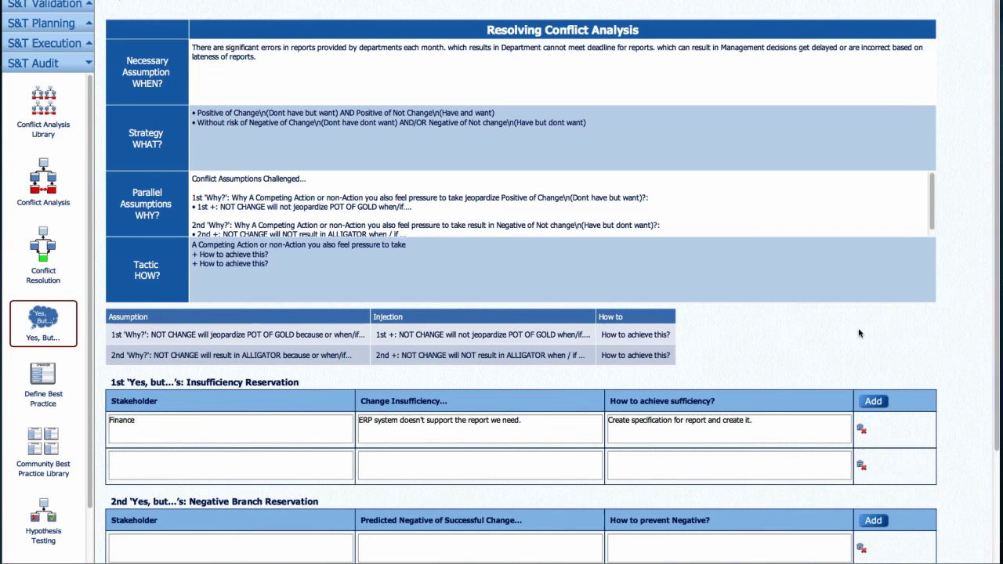
click(52, 128)
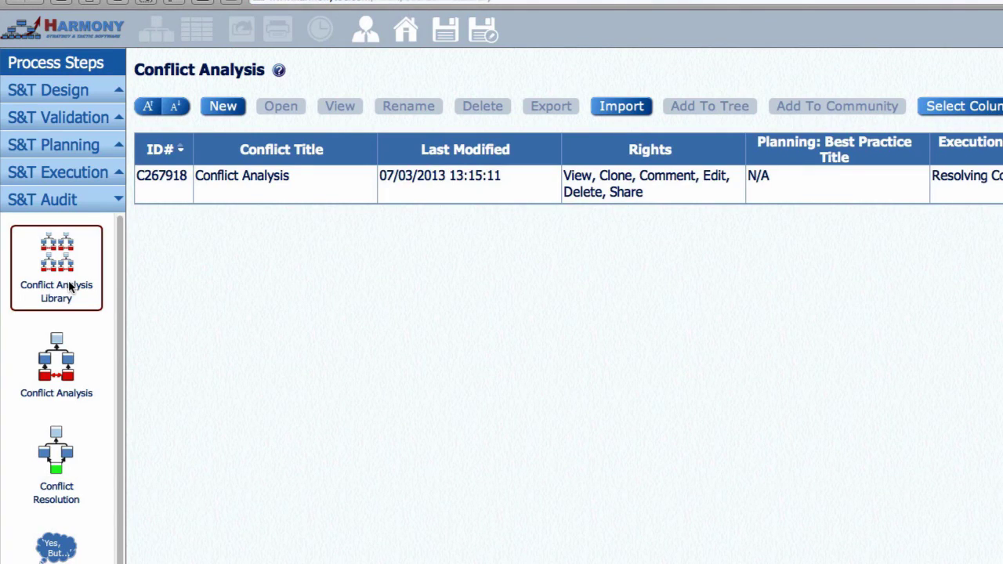
Step: From the Conflict Analysis entry, add the Resolving Centralization Conflict node to the S&T tree
click(246, 192)
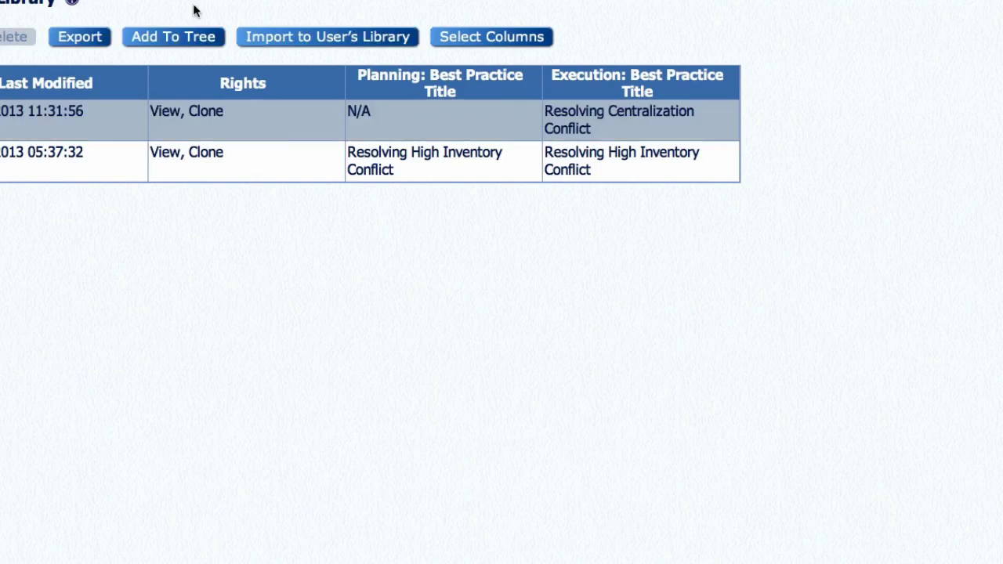
click(522, 89)
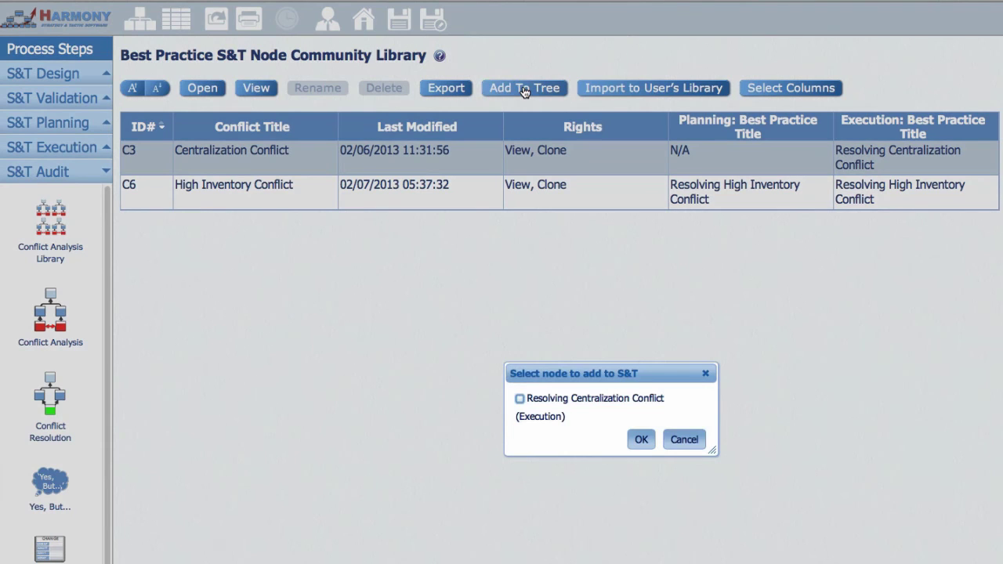
click(517, 399)
click(641, 441)
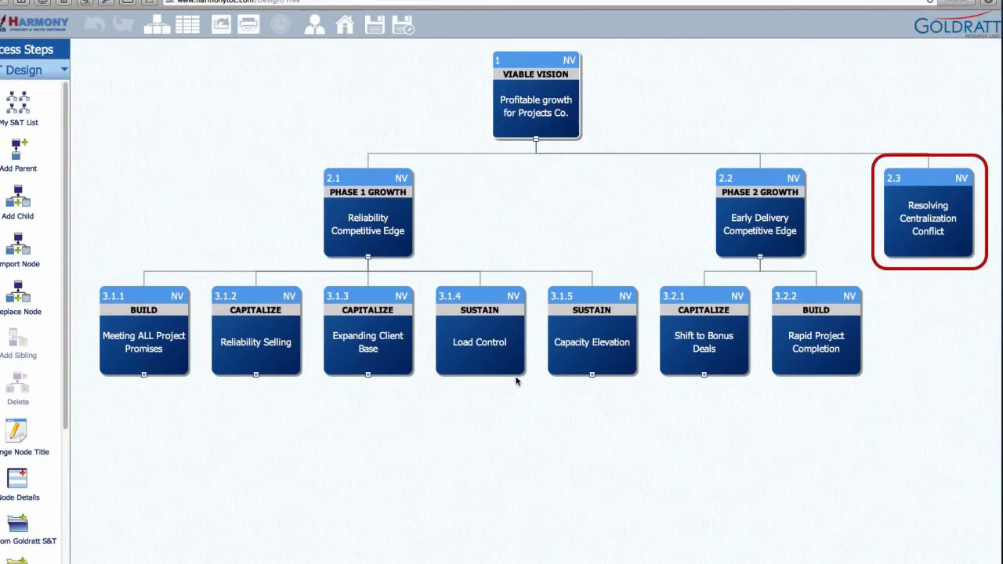